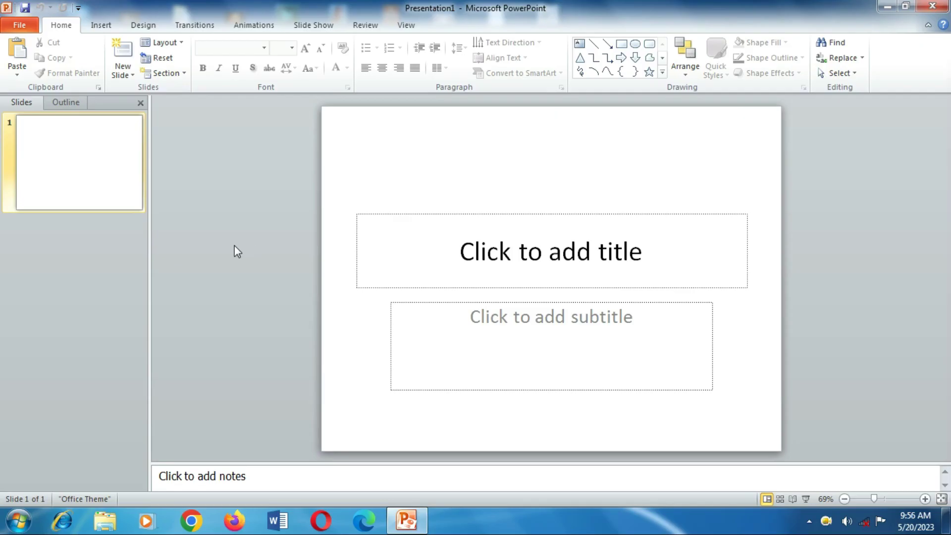
Add a Blank-layout slide and delete the original title slide.
click(133, 76)
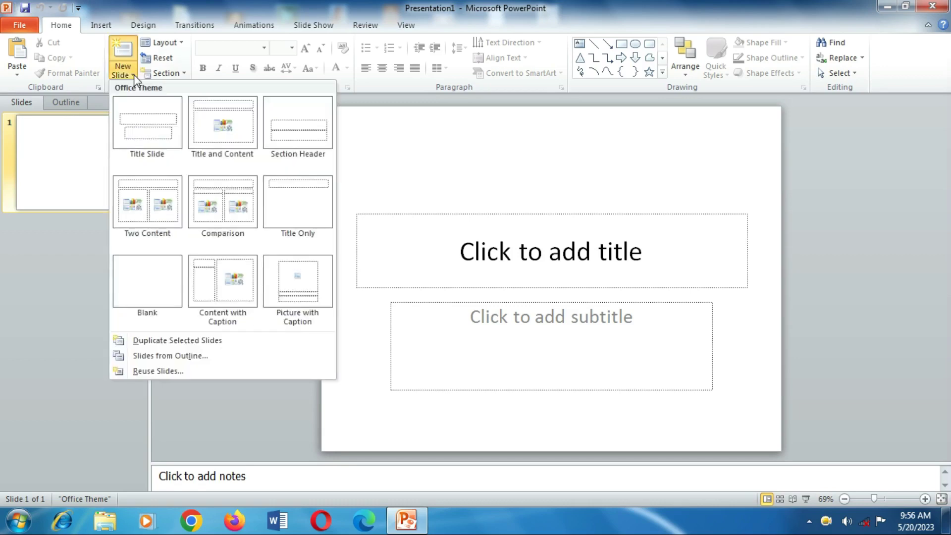
click(142, 281)
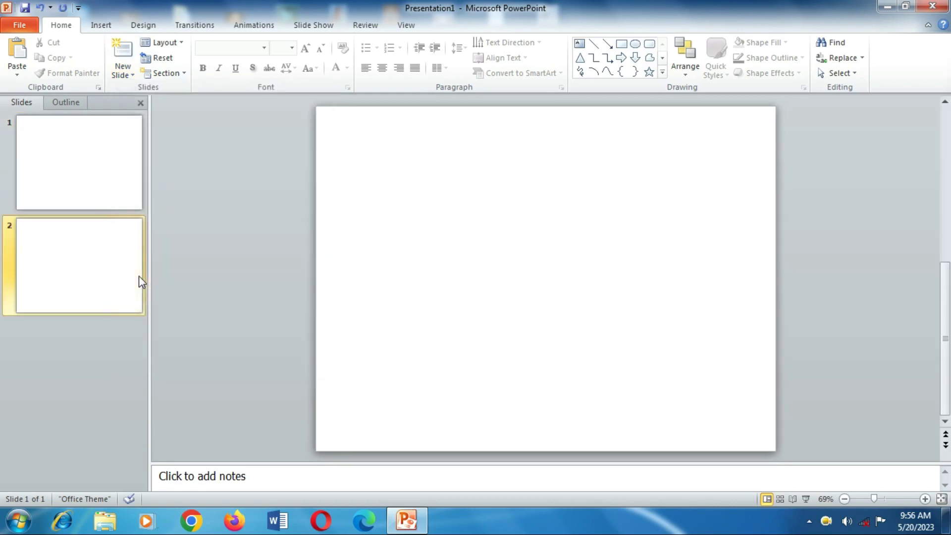
click(75, 167)
right_click(76, 162)
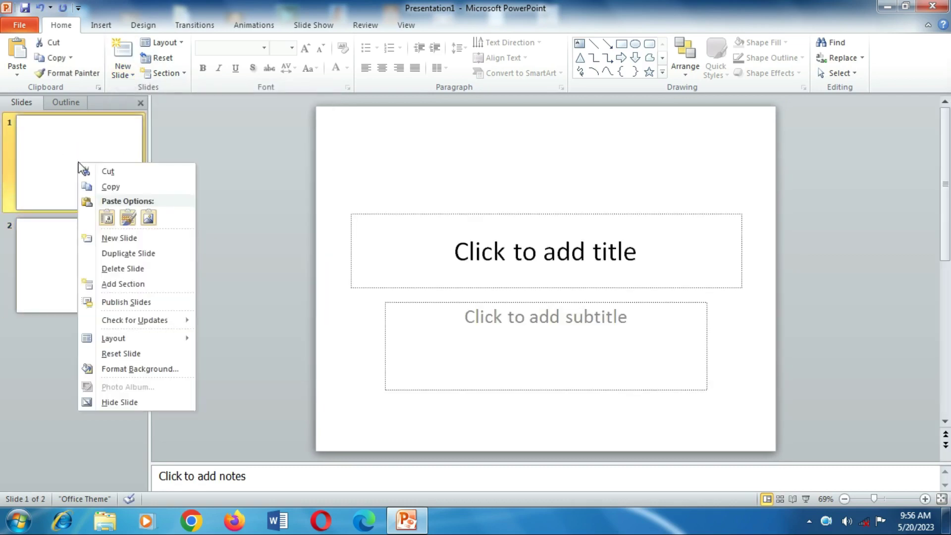
click(156, 269)
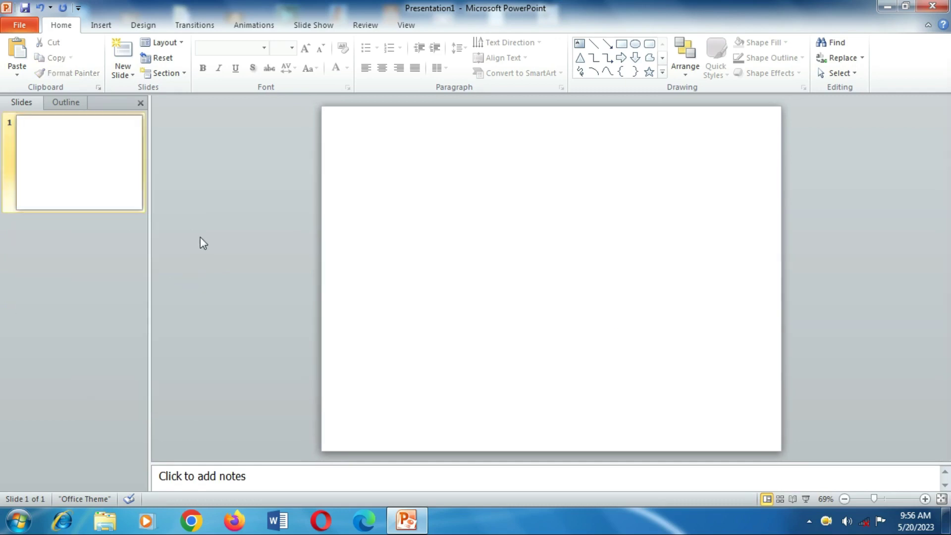
click(101, 25)
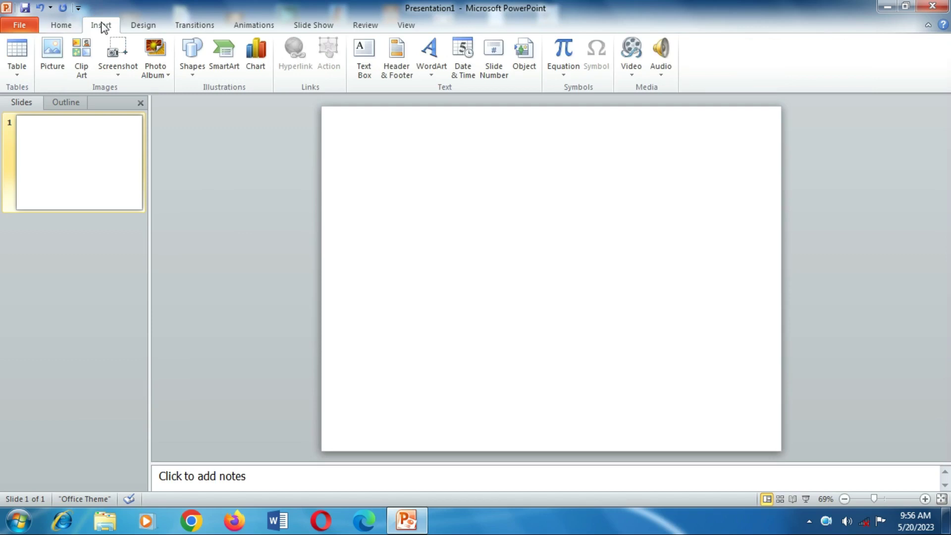
Draw a rectangle edge to edge across the slide's lower part and nudge it slightly up.
click(193, 79)
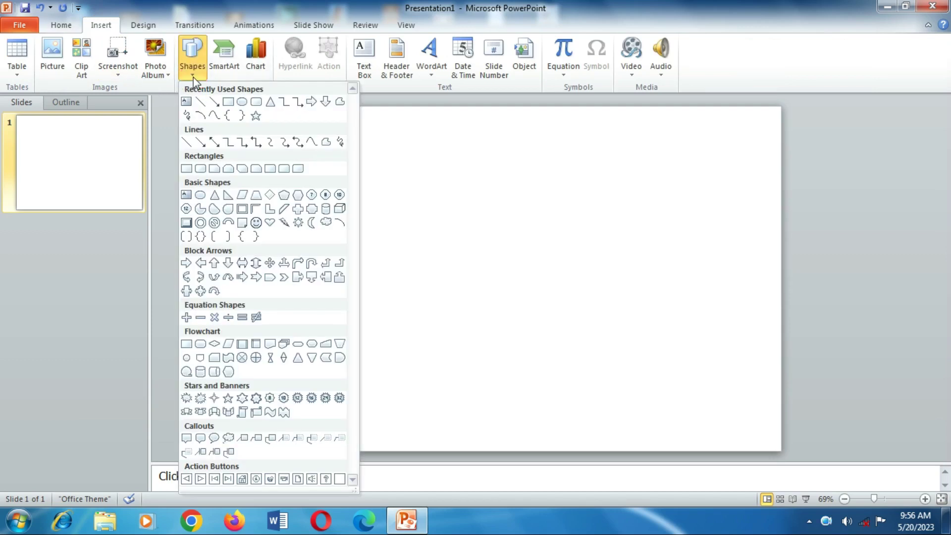
click(186, 169)
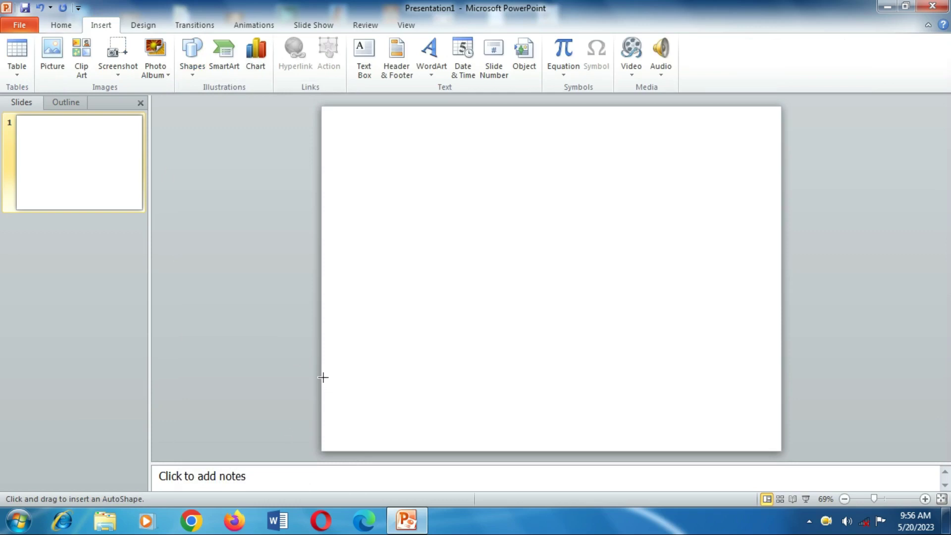
drag(322, 378, 777, 409)
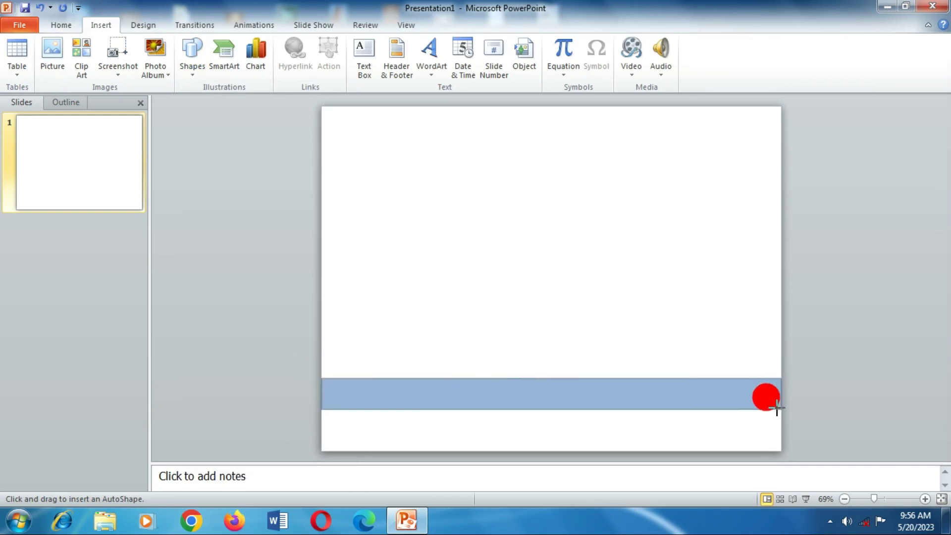
drag(777, 410, 778, 411)
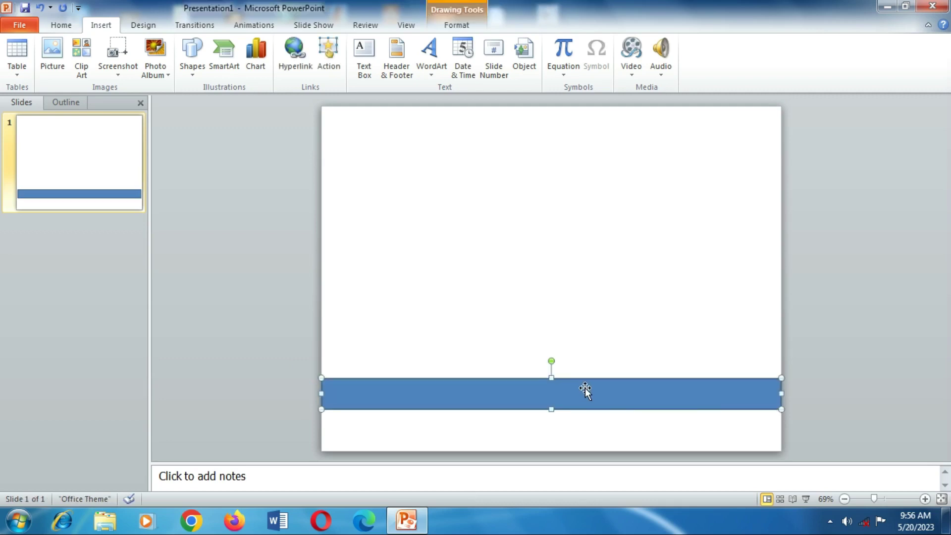
click(552, 379)
key(Up)
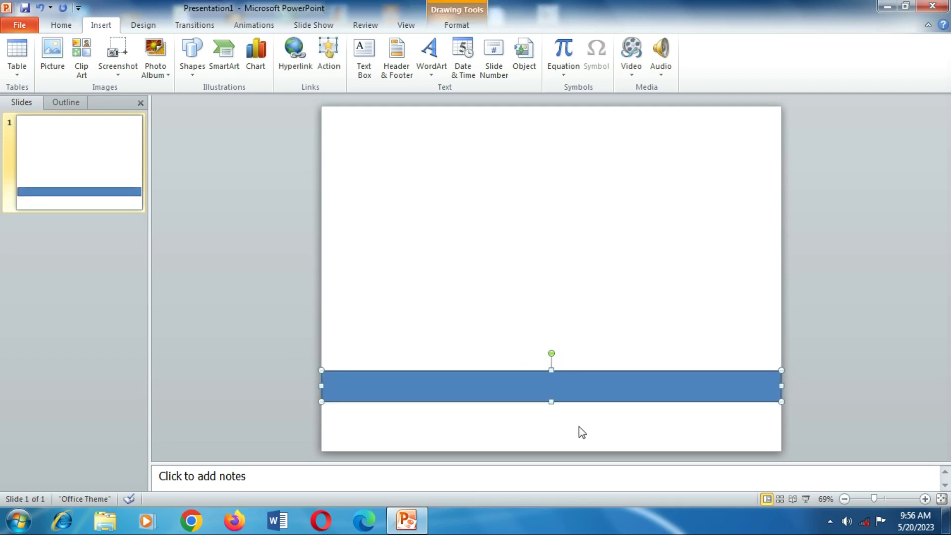
key(Down)
key(Up)
click(811, 394)
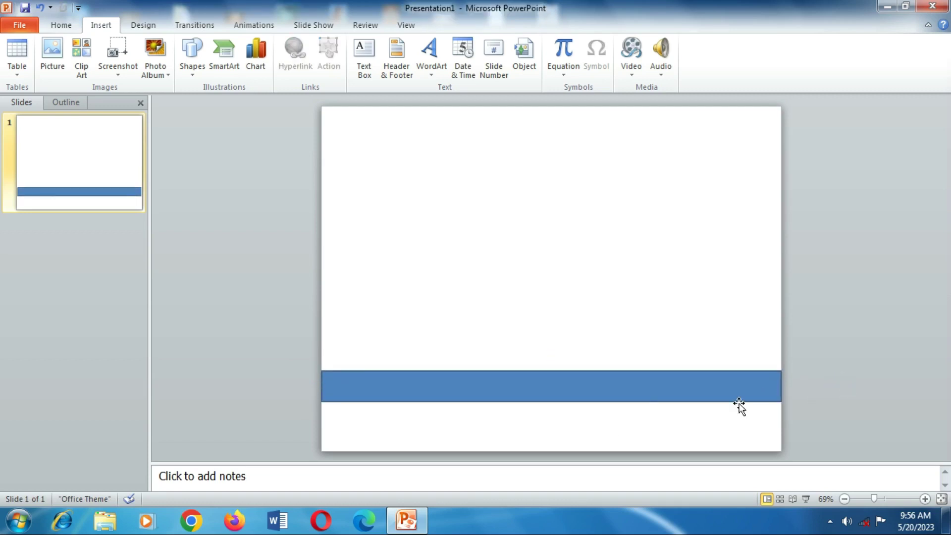
click(586, 378)
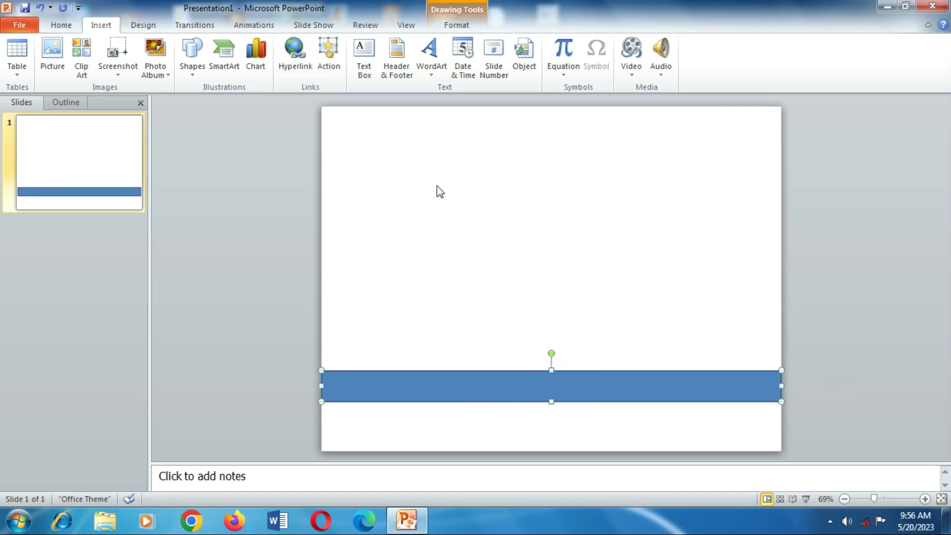
Fill the strip with the White marble texture.
click(454, 26)
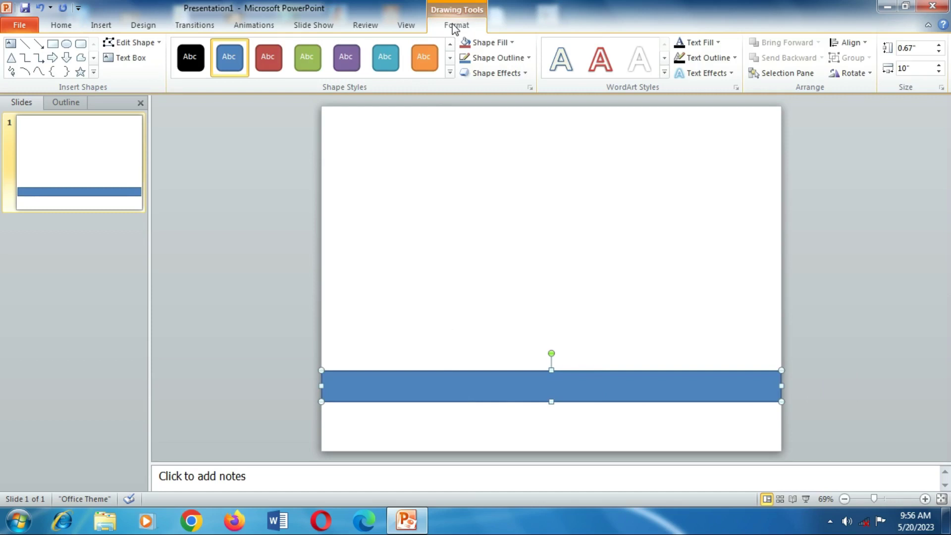
click(502, 43)
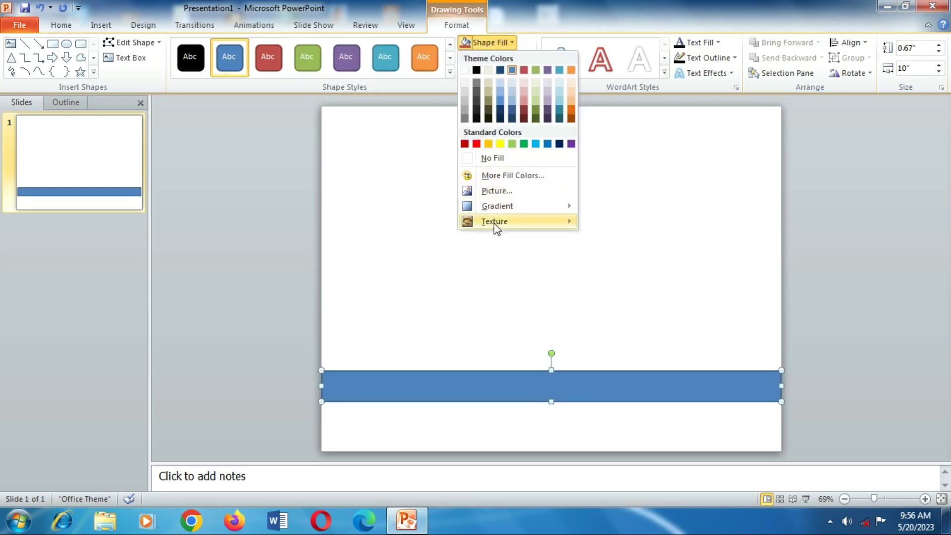
mouse_move(494, 221)
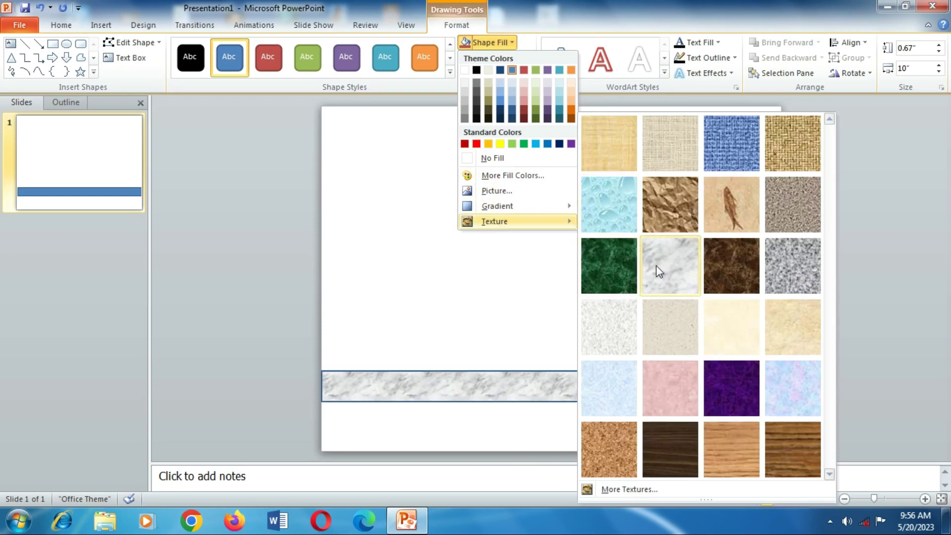
click(659, 272)
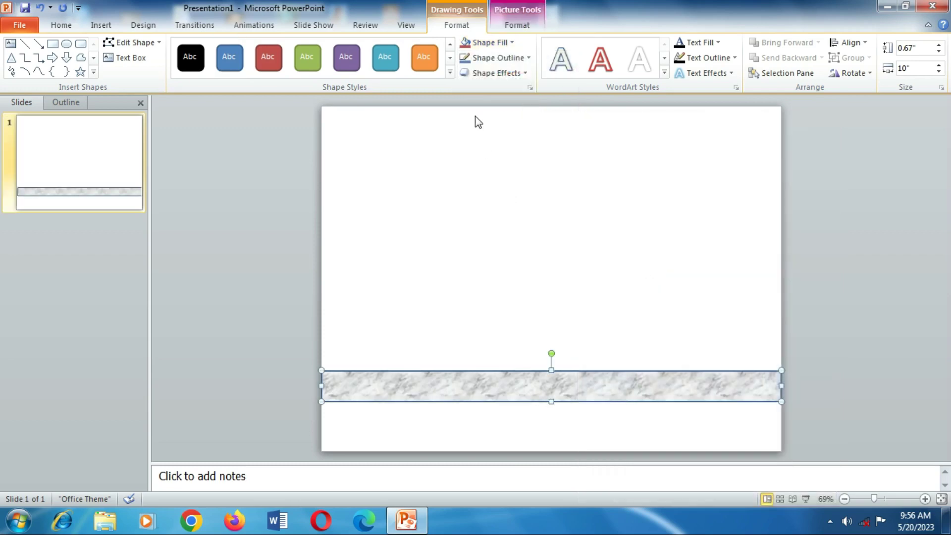
Remove the marble strip's outline and give it an outer shadow.
click(527, 58)
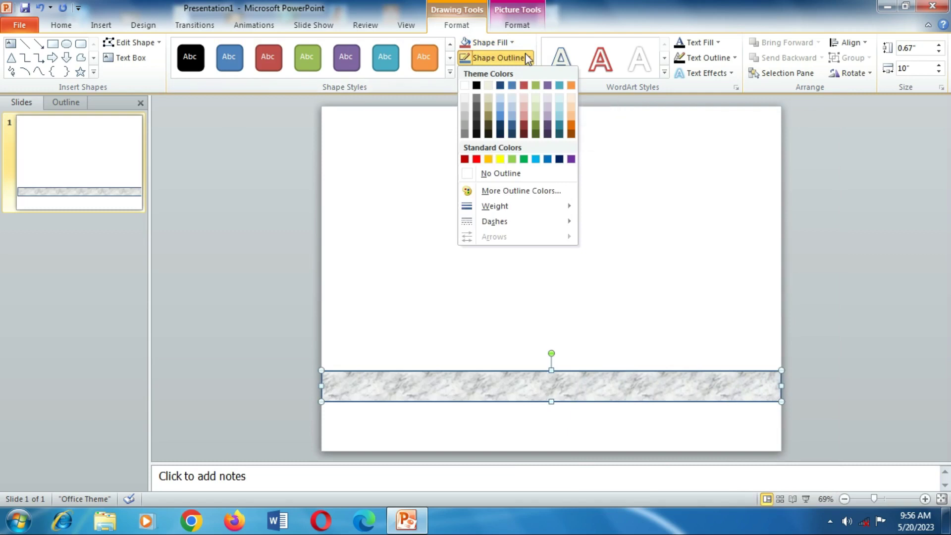
click(504, 174)
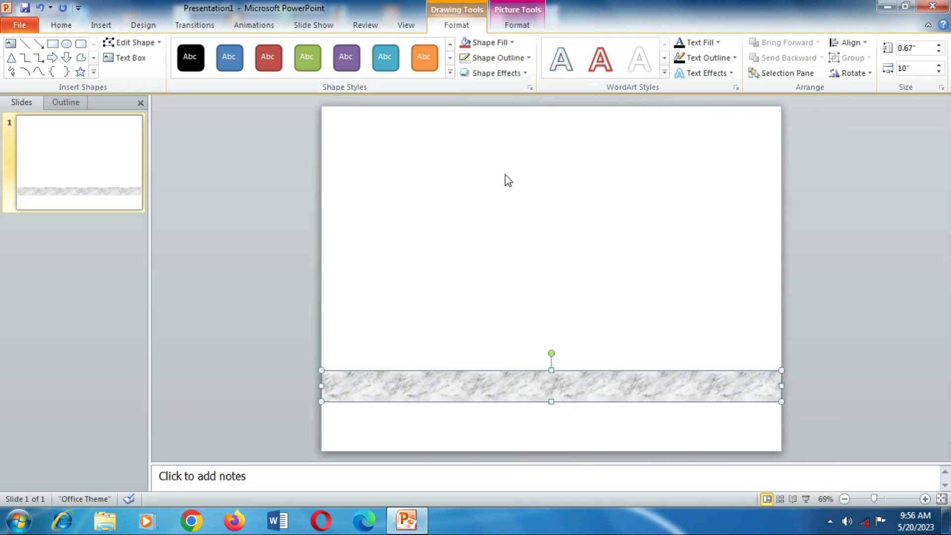
click(415, 389)
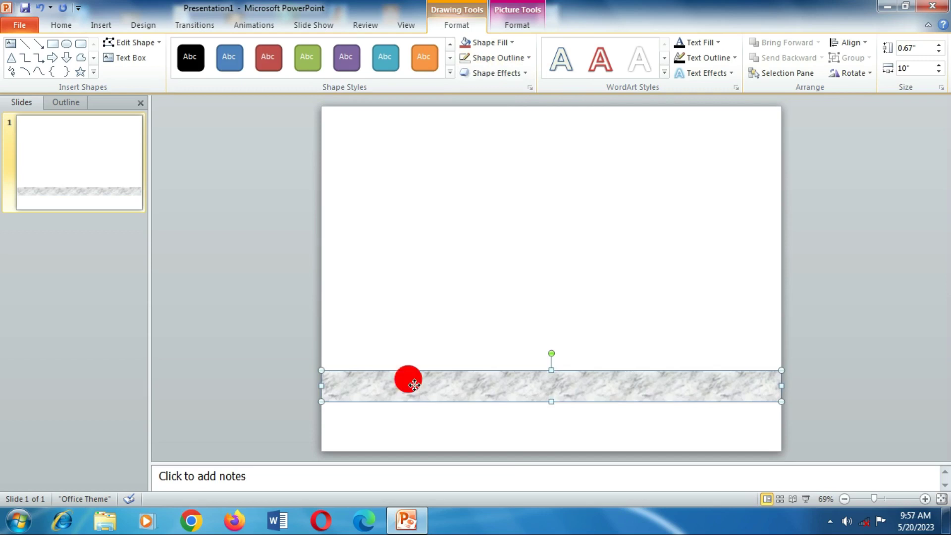
click(504, 78)
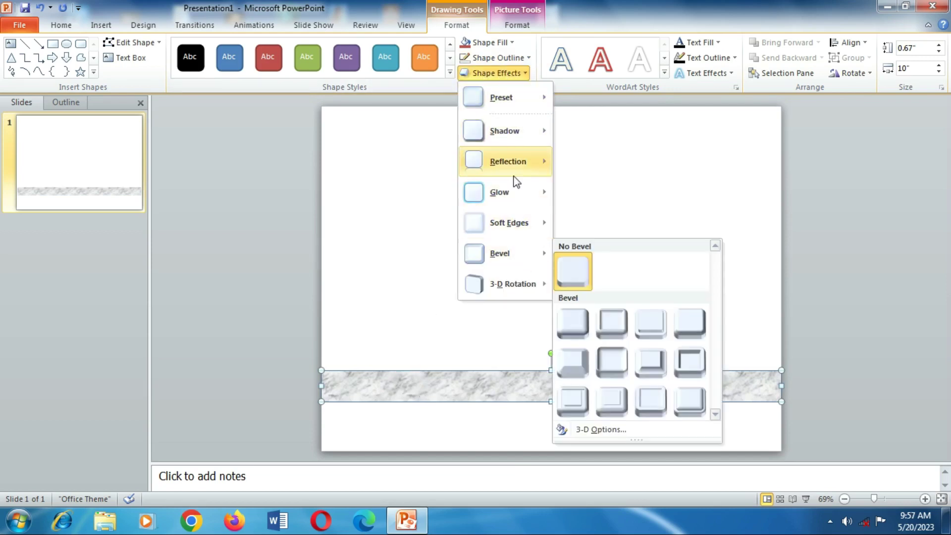
mouse_move(505, 131)
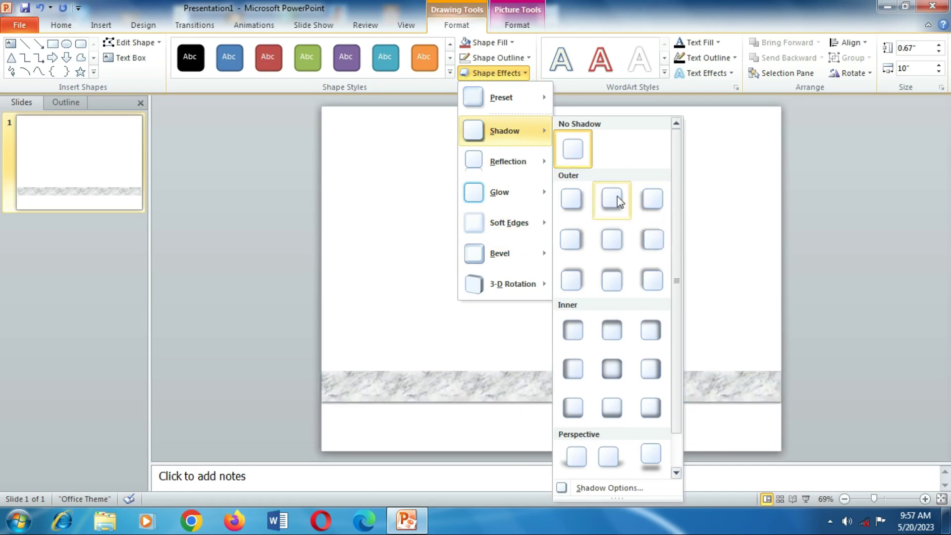
click(652, 285)
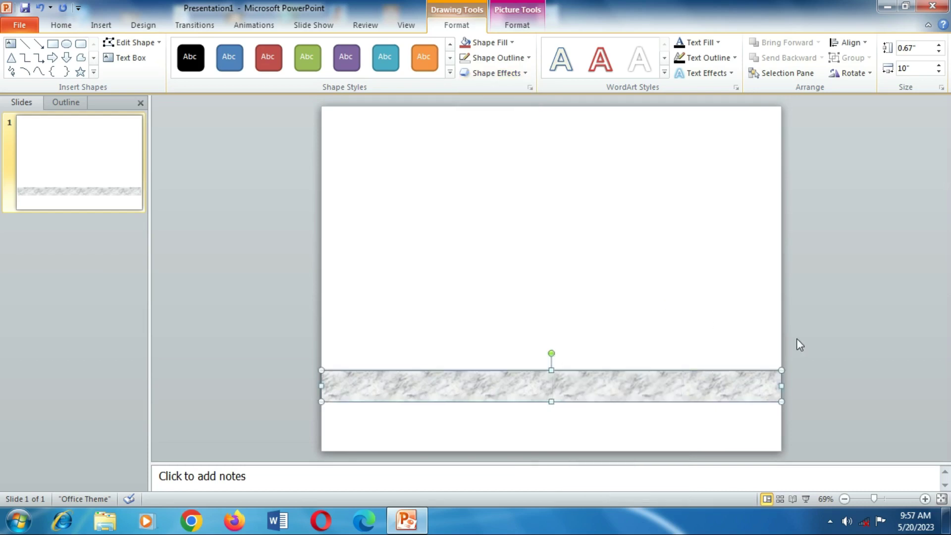
click(208, 206)
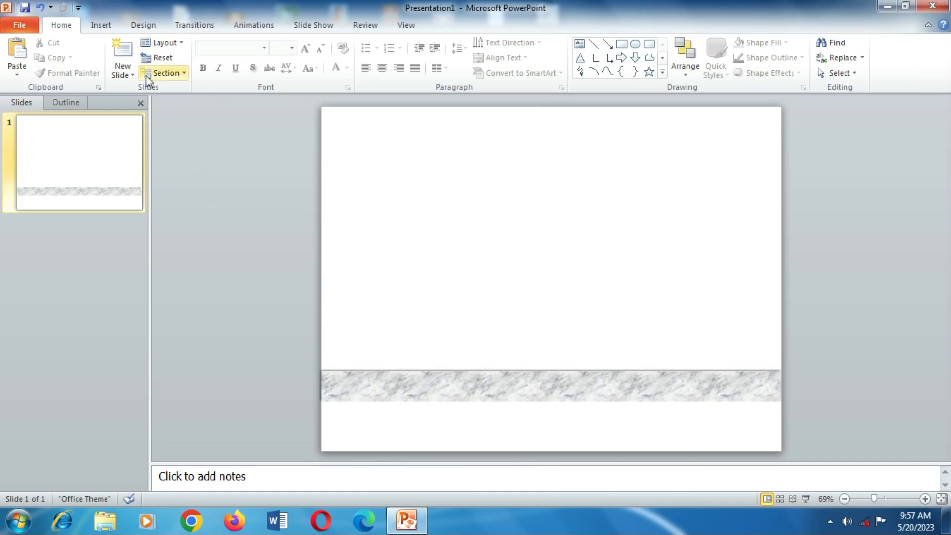
Trace a closed freeform staircase with steps descending from the upper right to the marble strip.
click(96, 25)
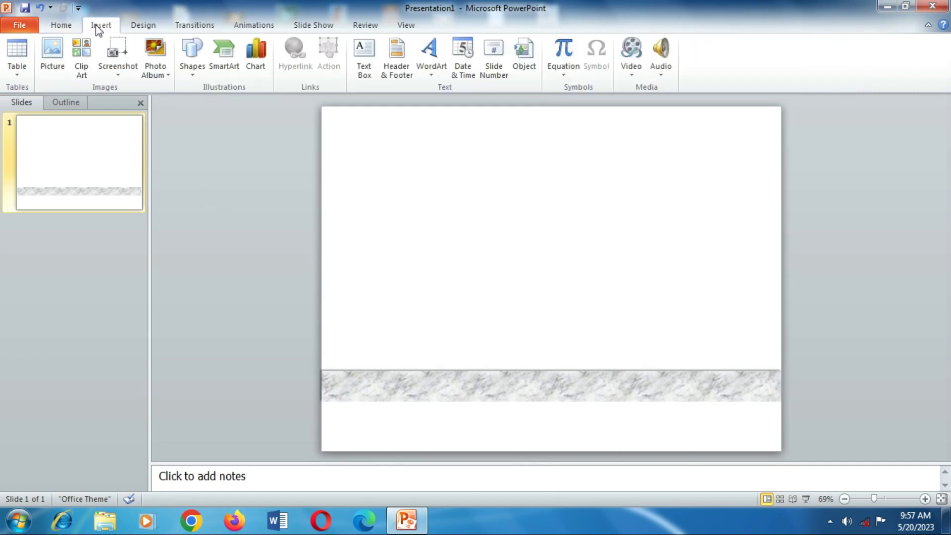
click(189, 75)
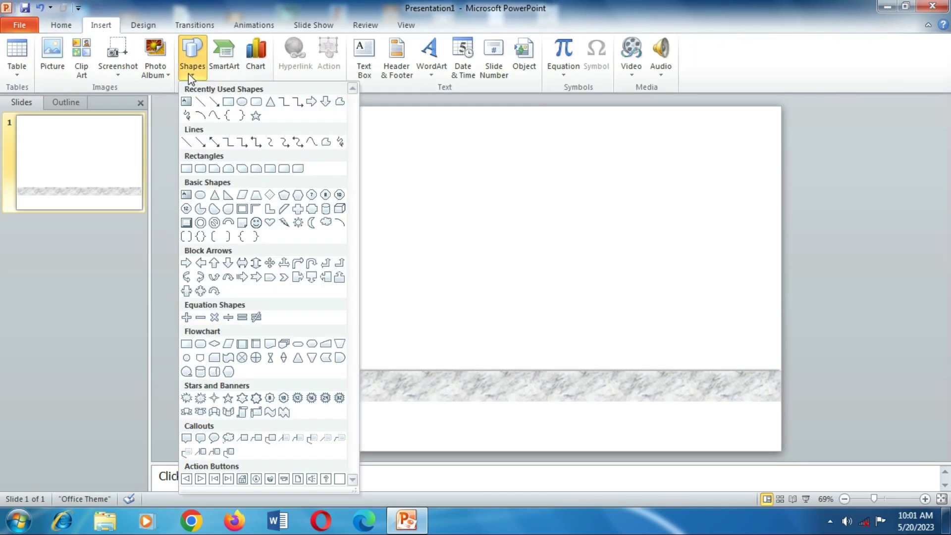
click(327, 143)
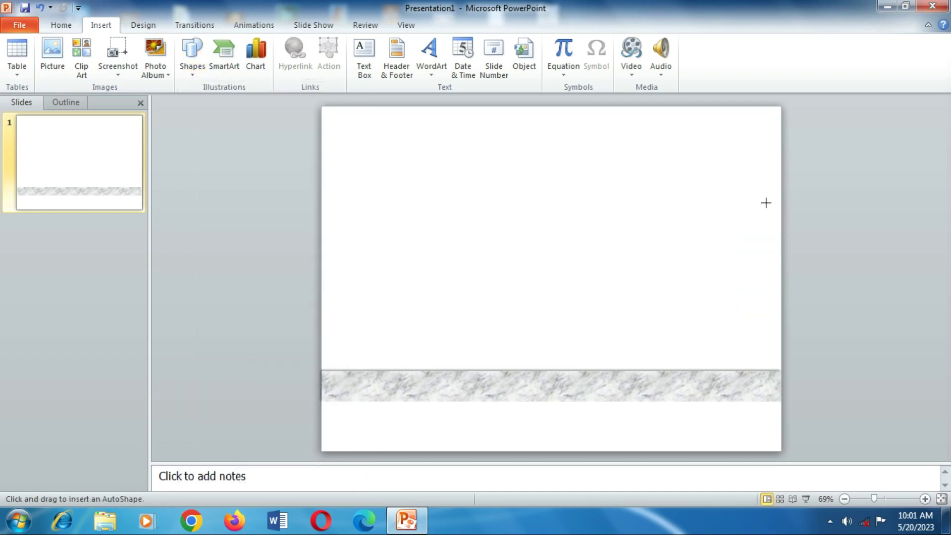
mouse_move(766, 203)
mouse_down()
mouse_move(689, 208)
mouse_move(684, 263)
mouse_move(683, 252)
mouse_move(601, 251)
mouse_move(620, 251)
mouse_up()
click(619, 250)
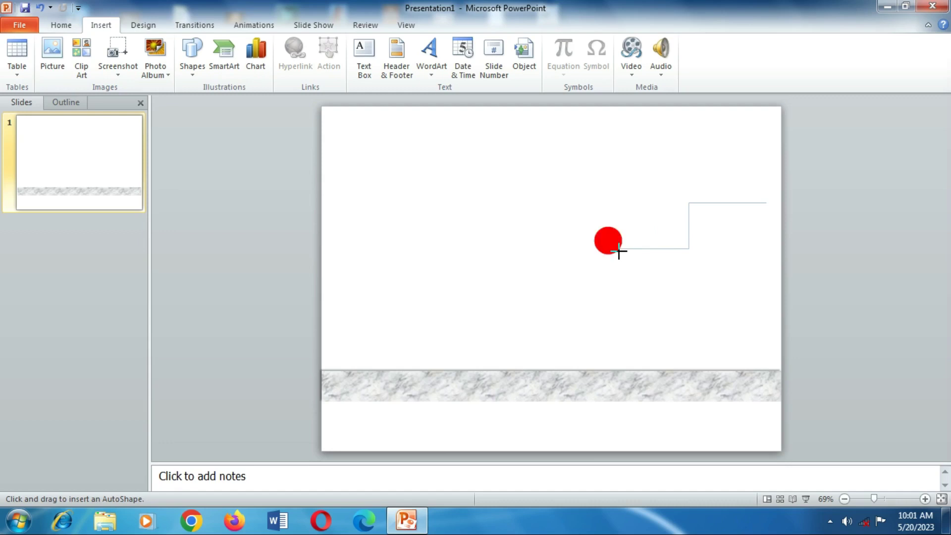
click(619, 291)
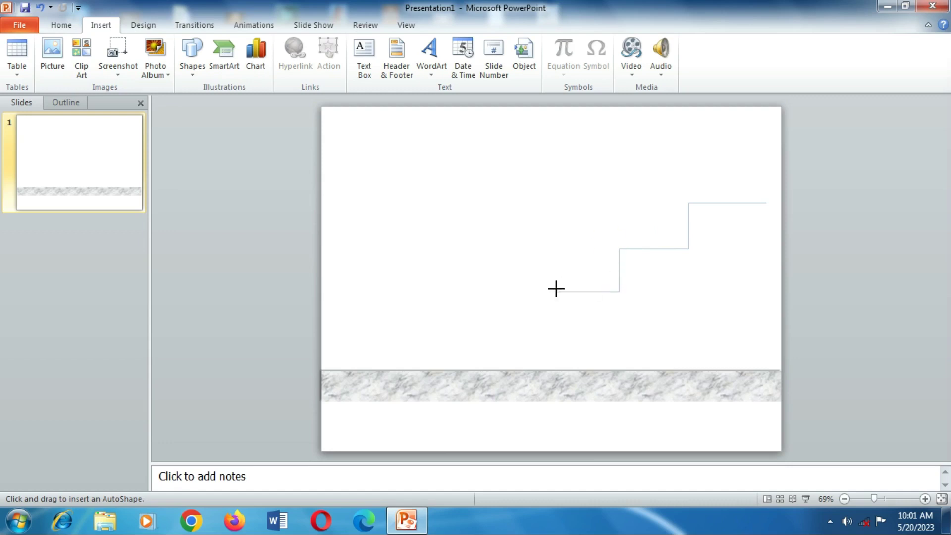
click(556, 292)
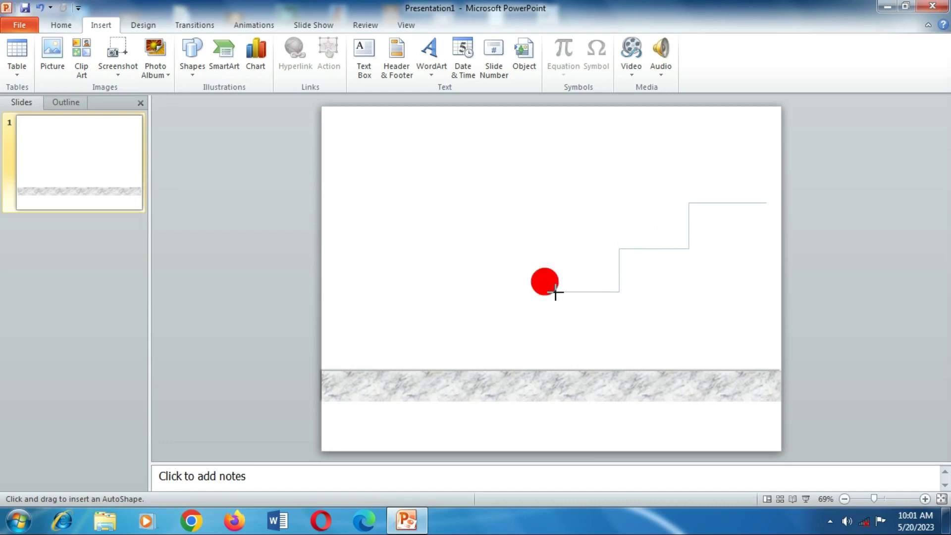
click(555, 338)
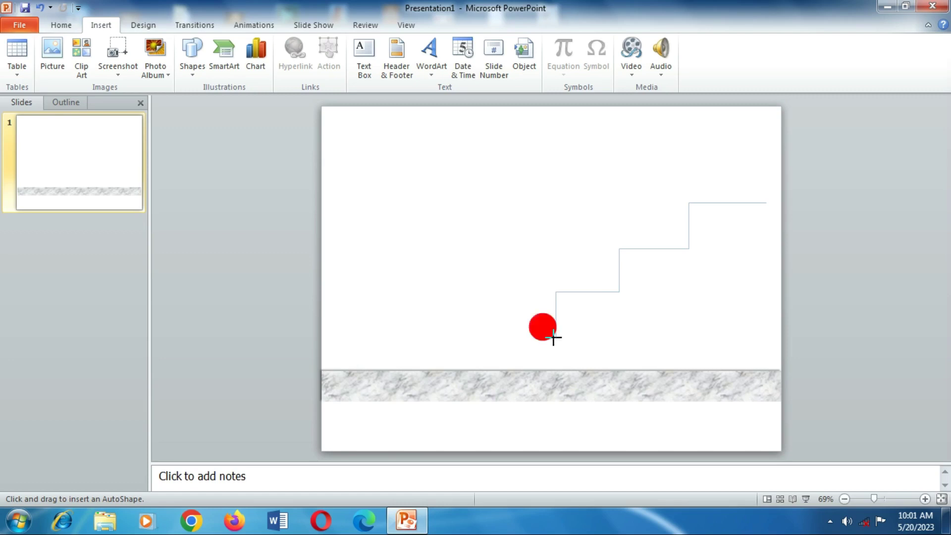
click(477, 339)
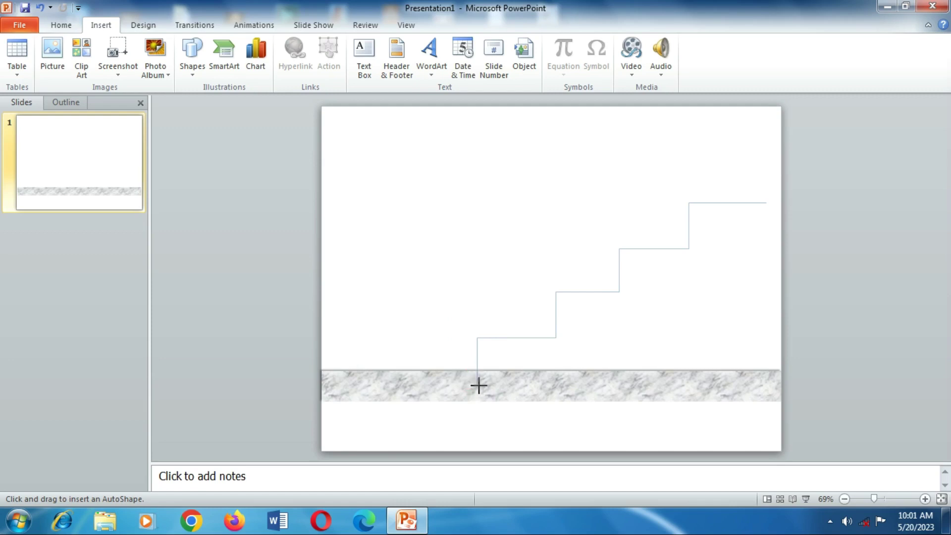
click(478, 386)
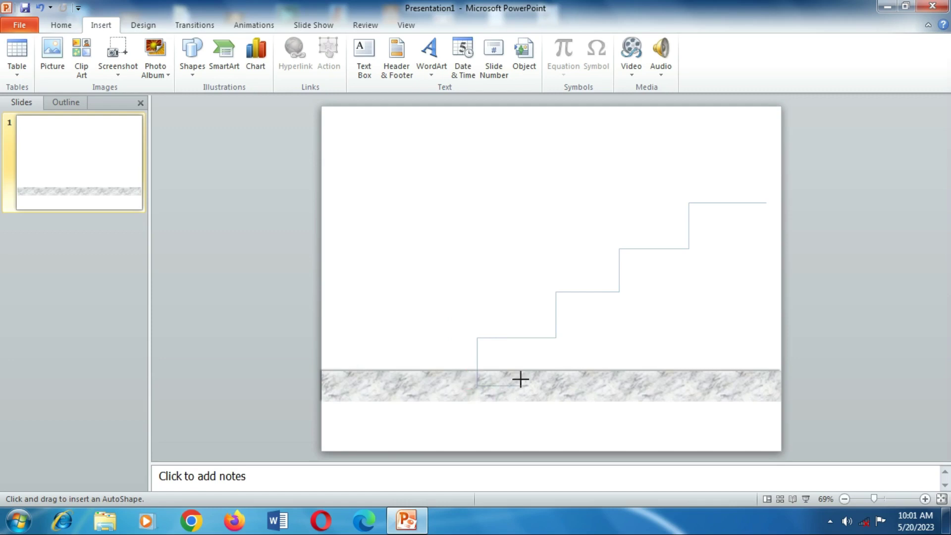
click(776, 375)
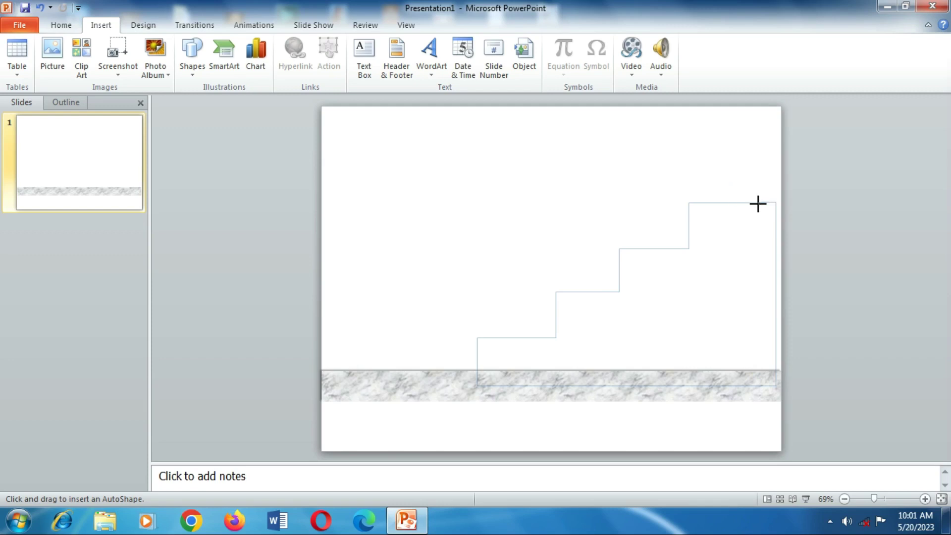
double_click(758, 203)
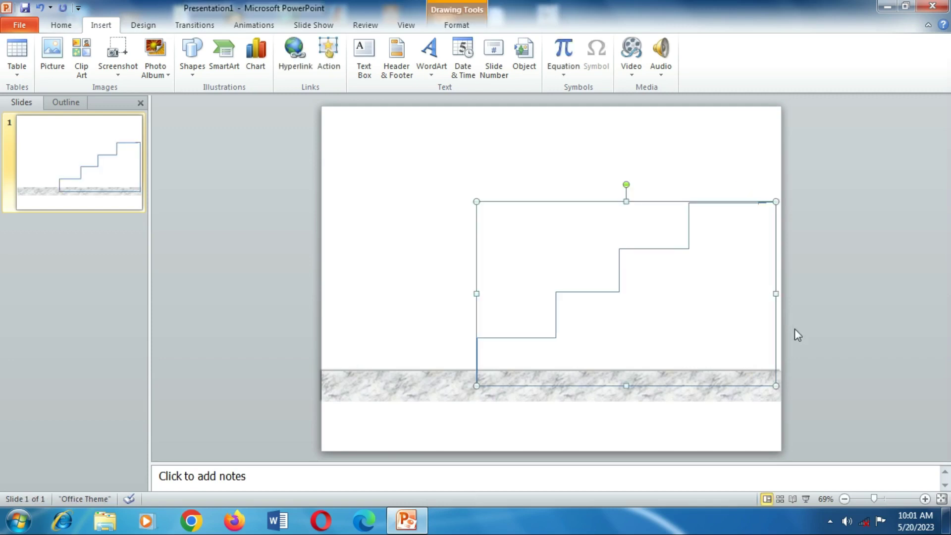
Move the staircase shape slightly right and down.
click(818, 386)
click(609, 291)
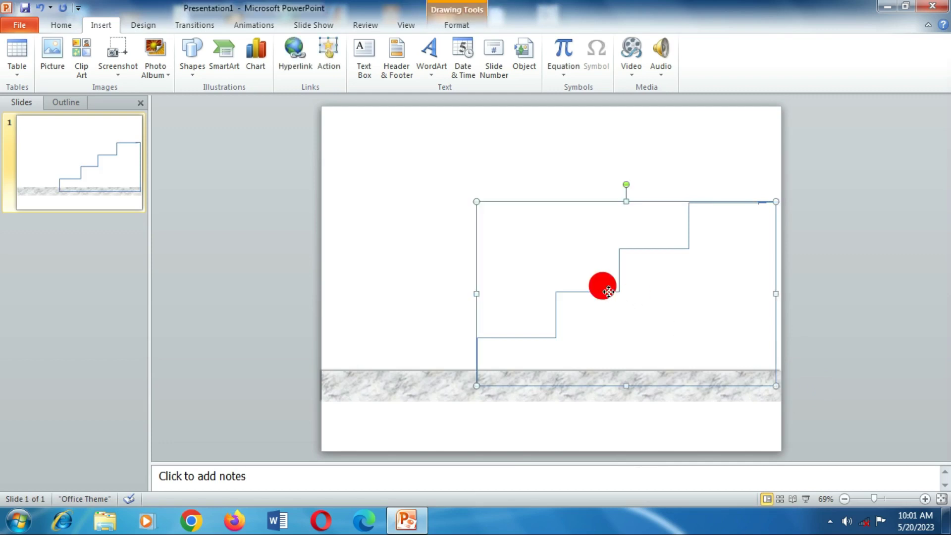
drag(609, 292, 615, 304)
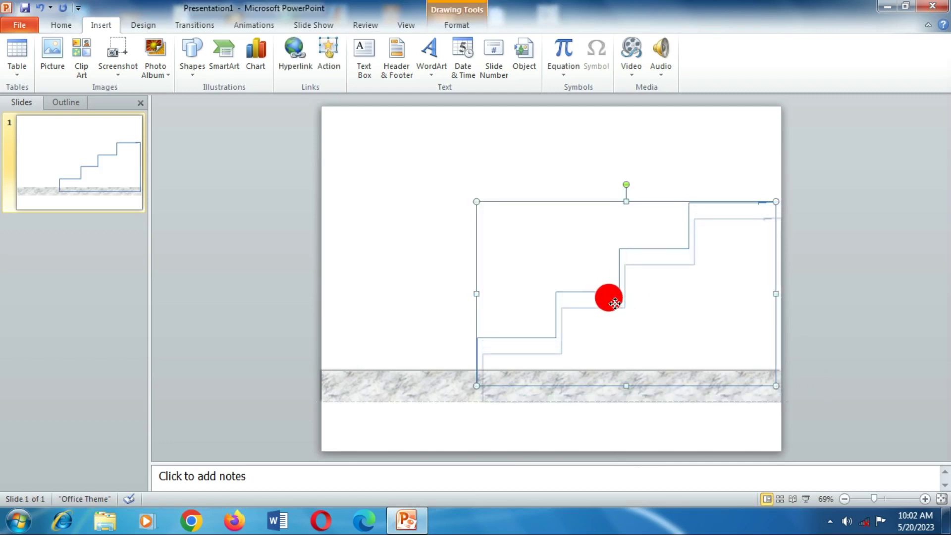
click(849, 385)
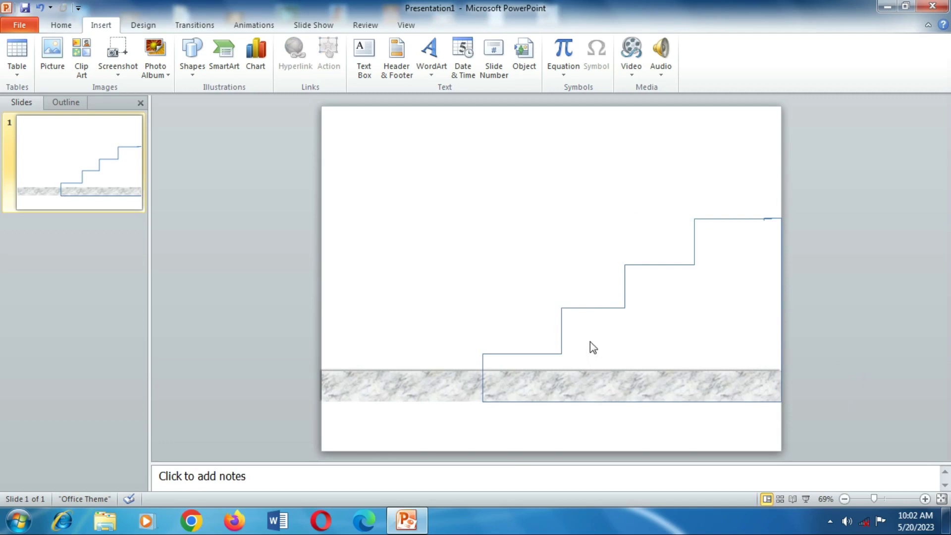
Widen the staircase leftward, reduce its height, and nudge it down onto the floor strip.
click(560, 352)
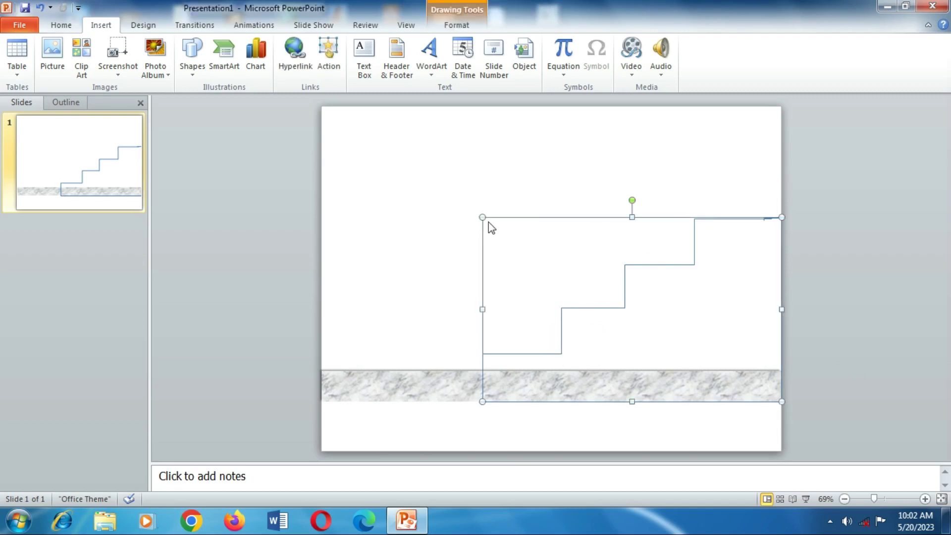
mouse_move(481, 217)
mouse_down()
mouse_move(516, 239)
mouse_move(509, 233)
mouse_up()
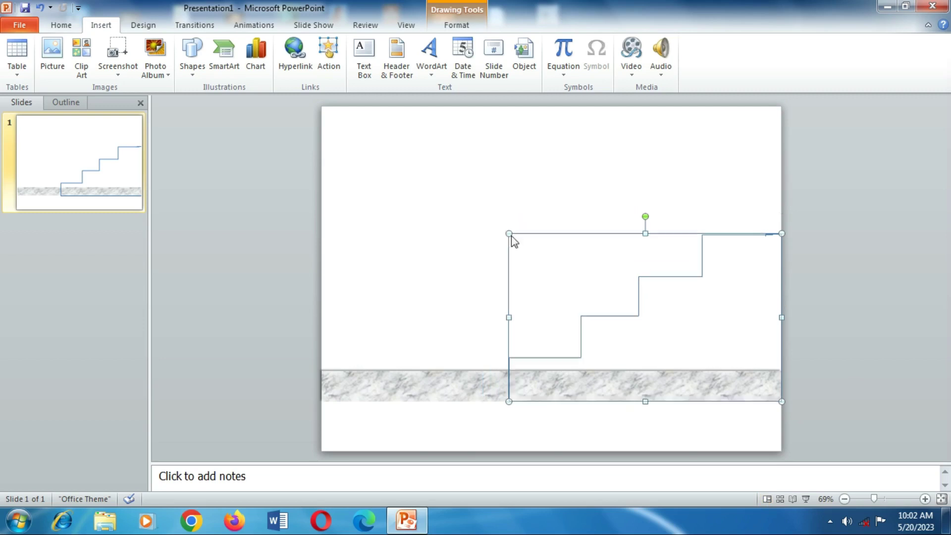
drag(509, 318, 498, 318)
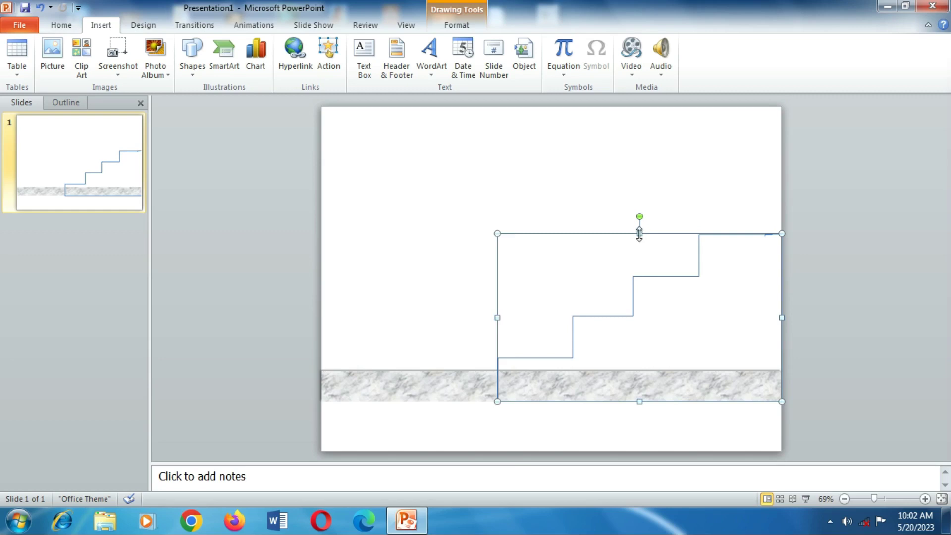
drag(639, 234, 642, 270)
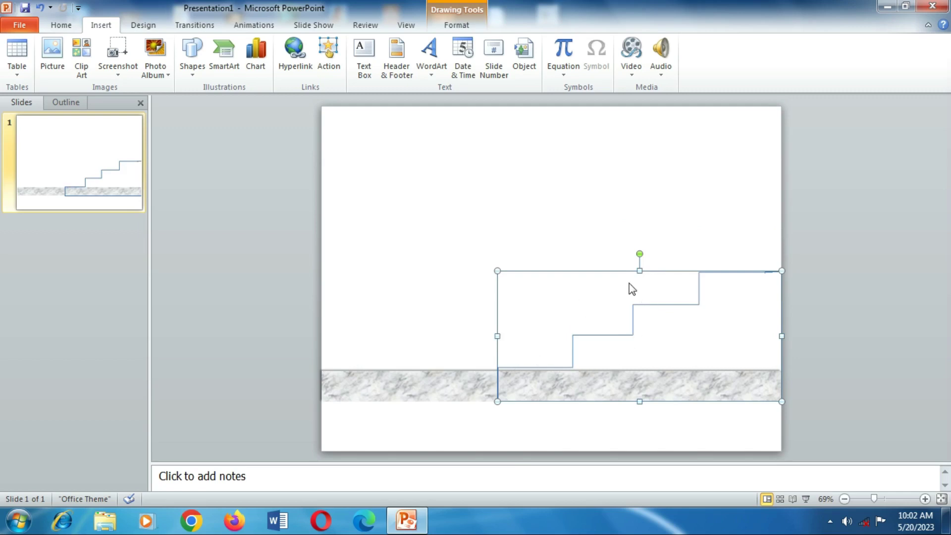
drag(640, 401, 640, 394)
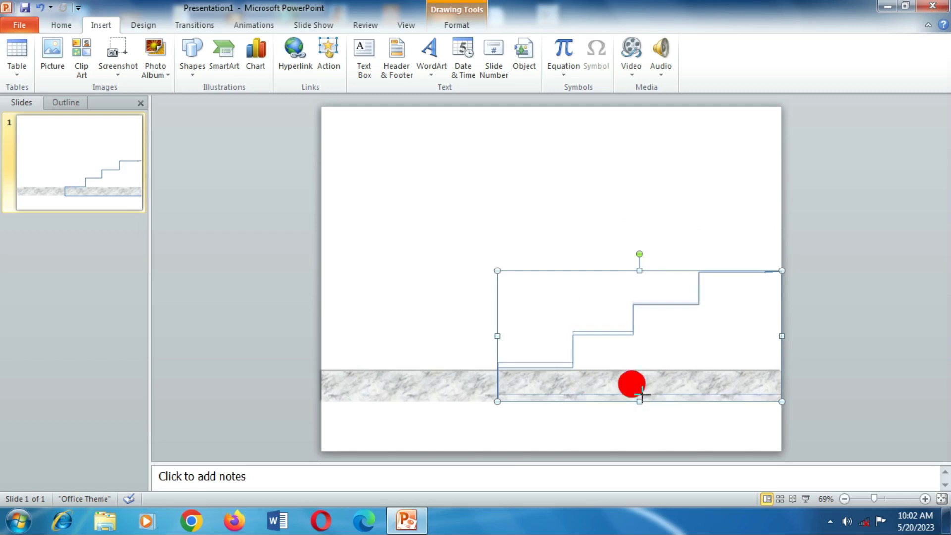
key(Down)
key(Down)
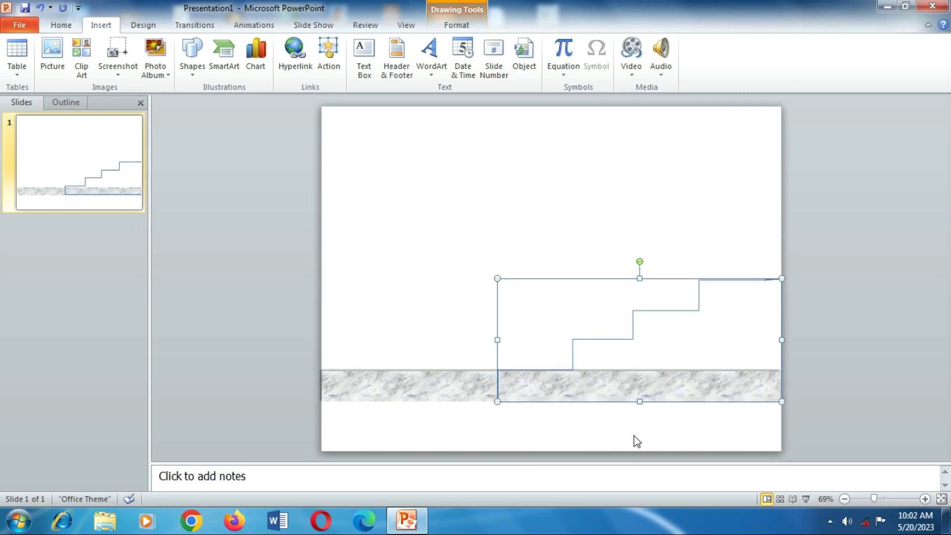
click(843, 325)
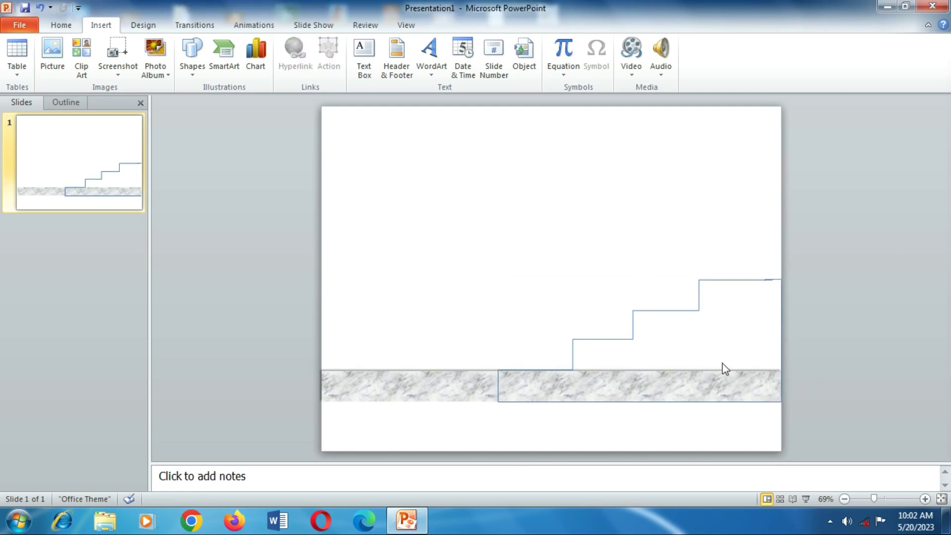
Apply the Granite texture fill to the staircase shape.
click(699, 314)
click(457, 26)
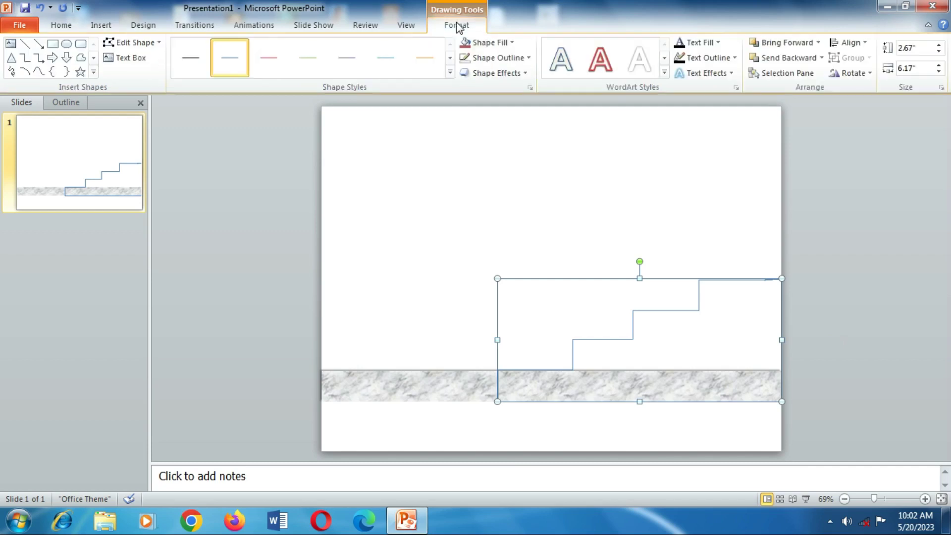
click(513, 43)
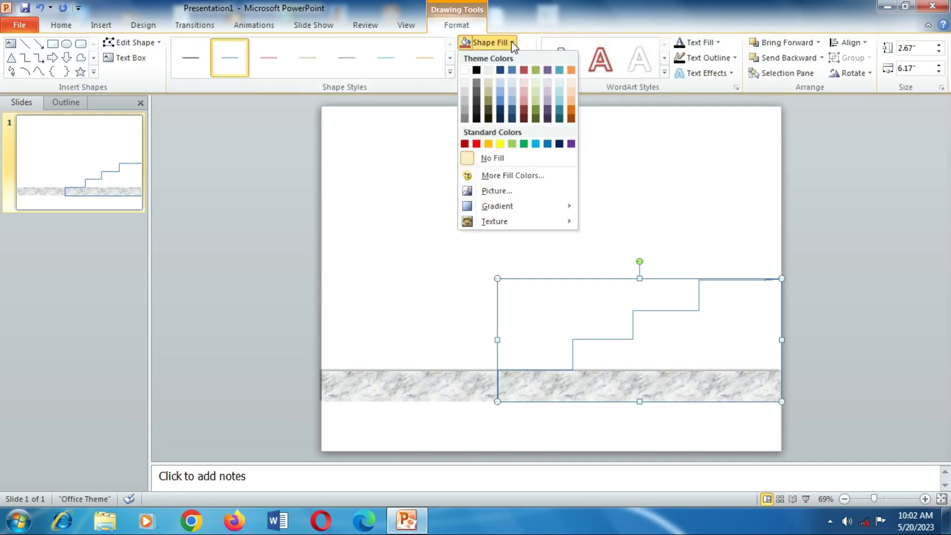
click(505, 221)
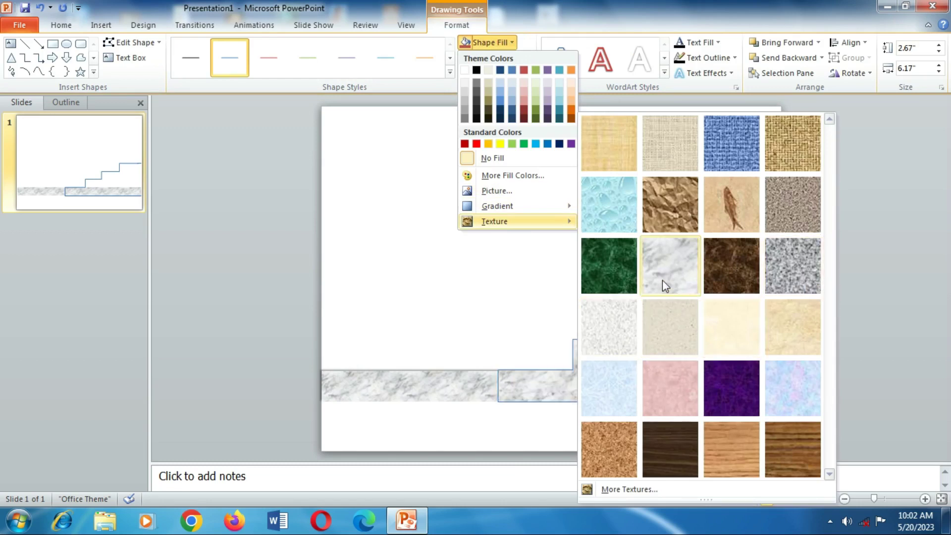
click(796, 265)
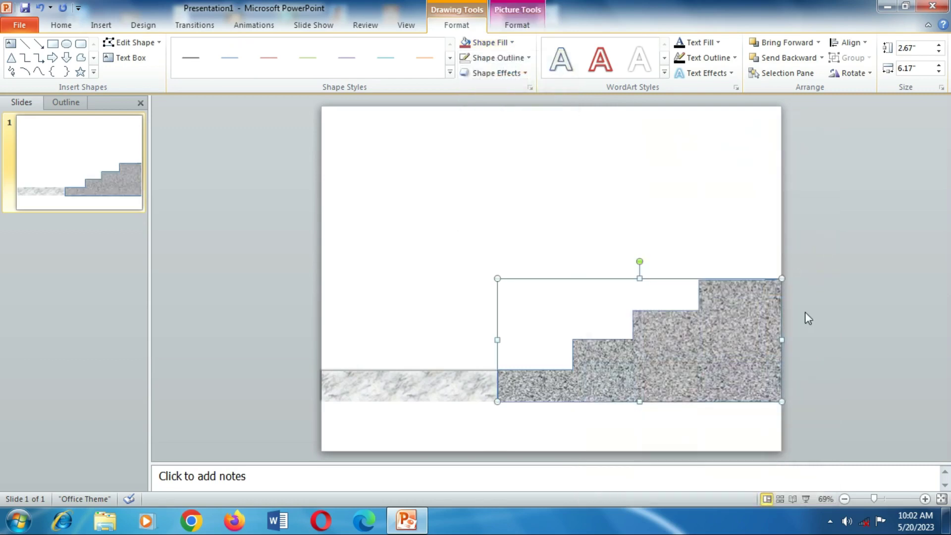
click(845, 328)
click(694, 343)
Give the staircase an Offset Left shadow with 0% transparency and 101% size.
click(465, 26)
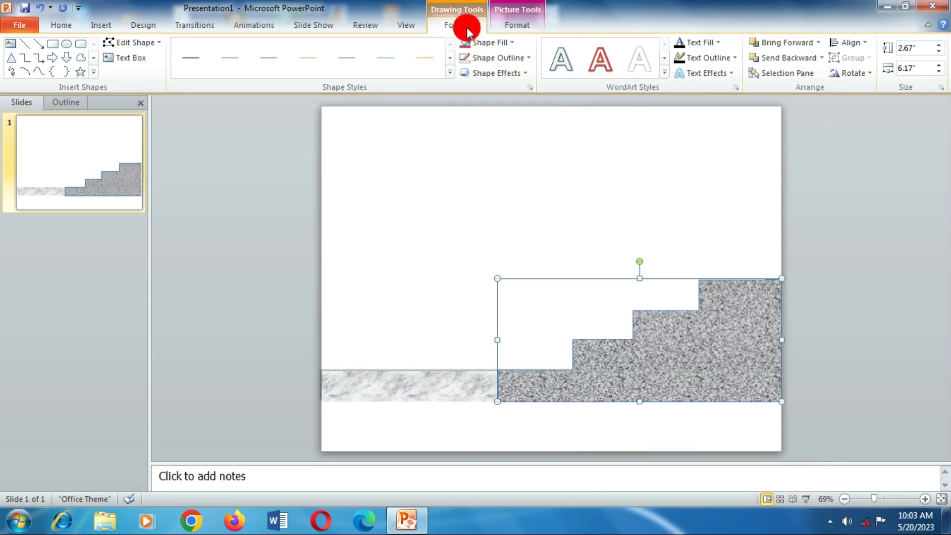
click(525, 71)
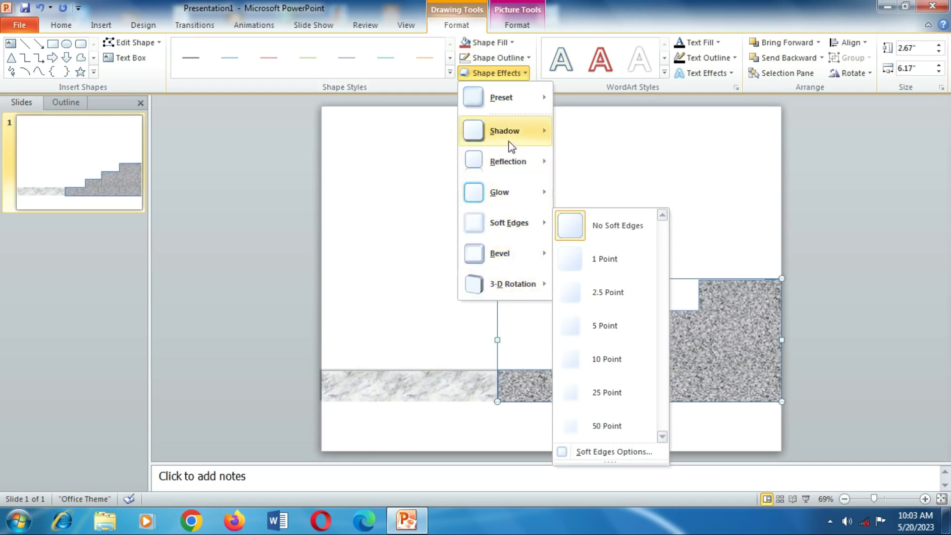
mouse_move(505, 131)
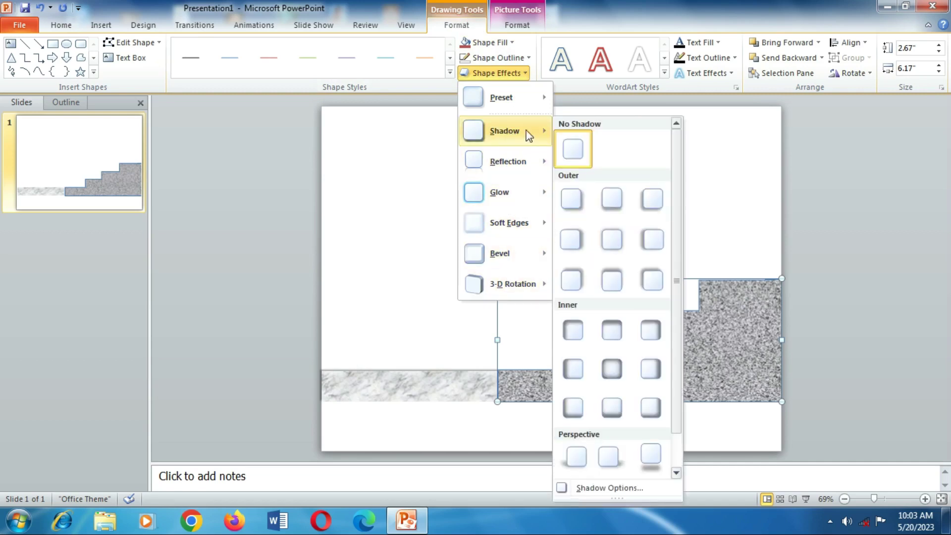
click(620, 489)
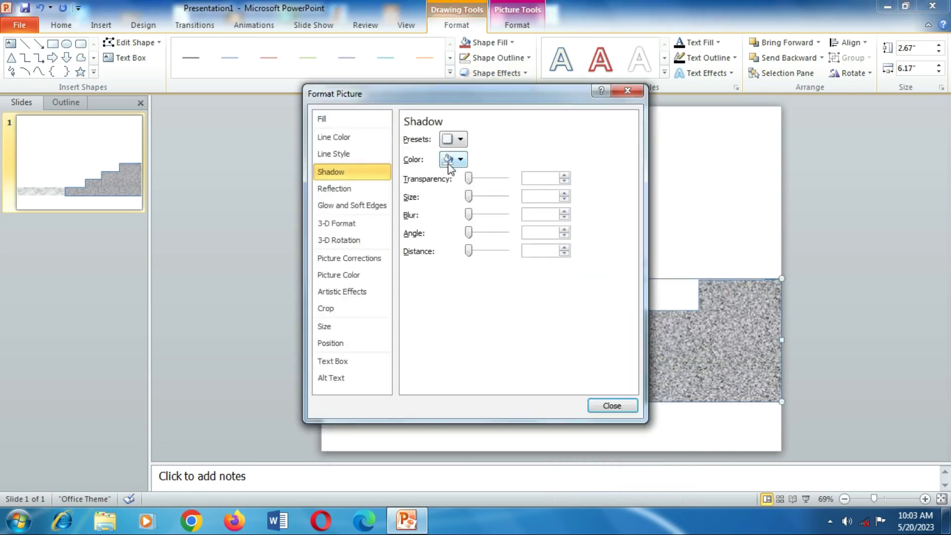
click(461, 139)
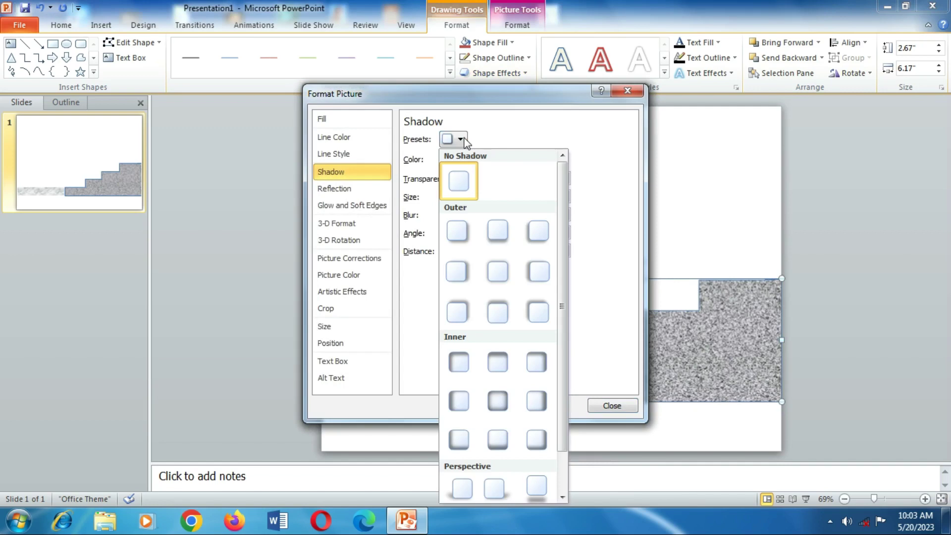
click(540, 272)
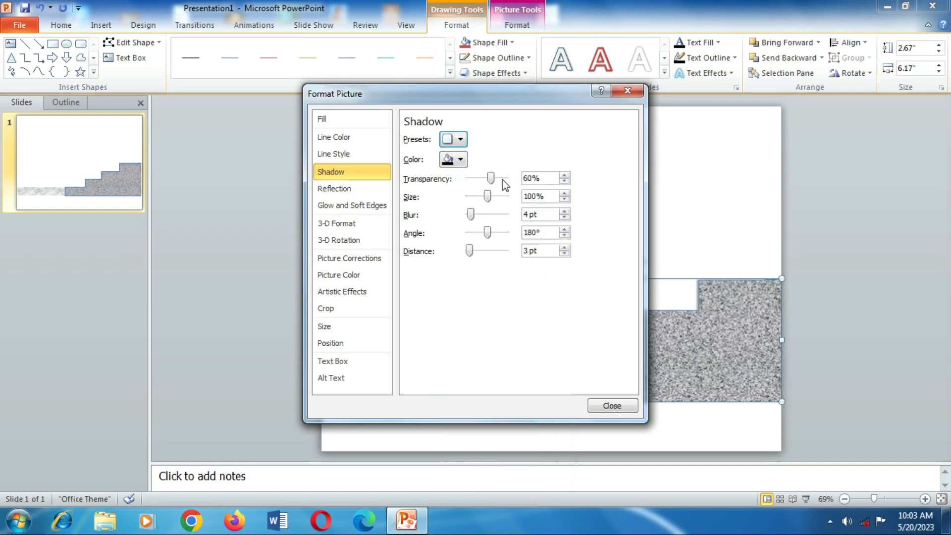
drag(491, 178, 451, 177)
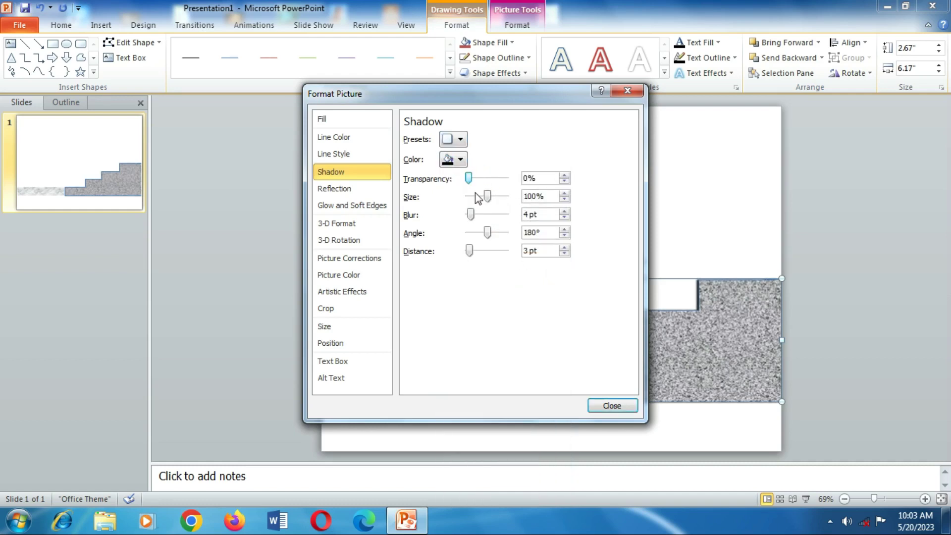
click(564, 193)
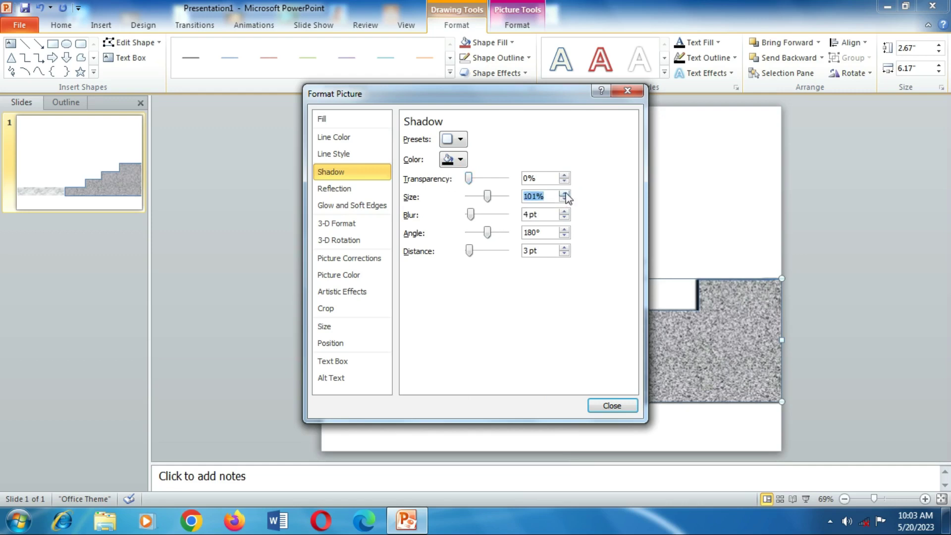
click(605, 407)
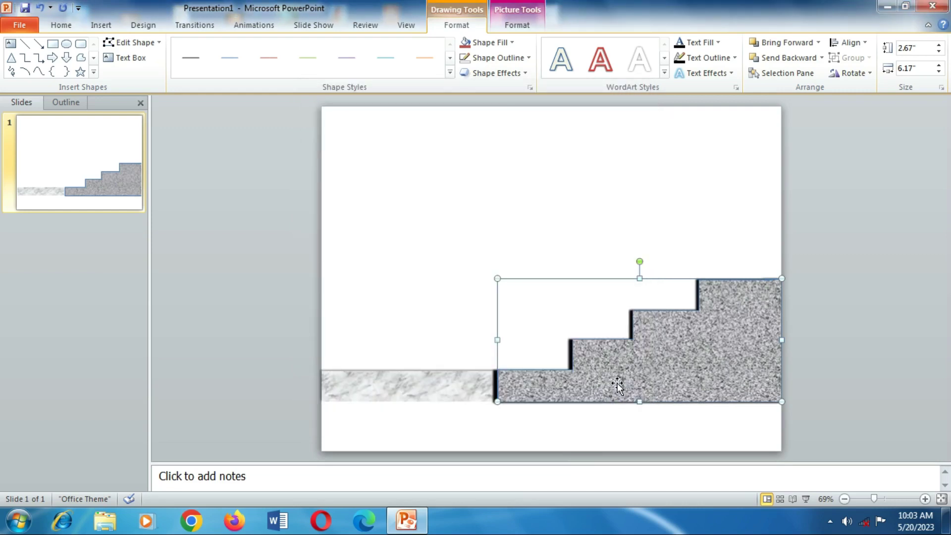
click(614, 381)
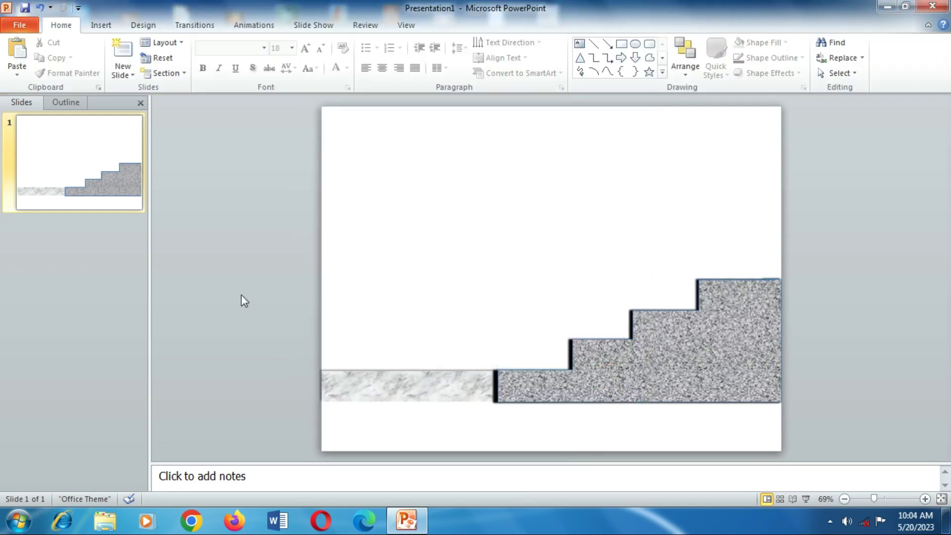
Draw a rectangle across the bottom of the slide below the floor strip.
click(102, 28)
click(193, 56)
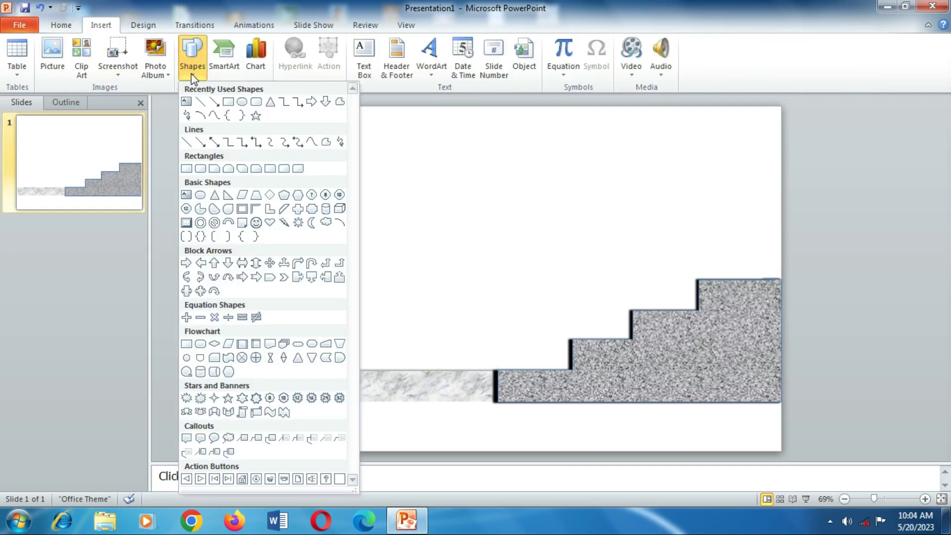
click(186, 169)
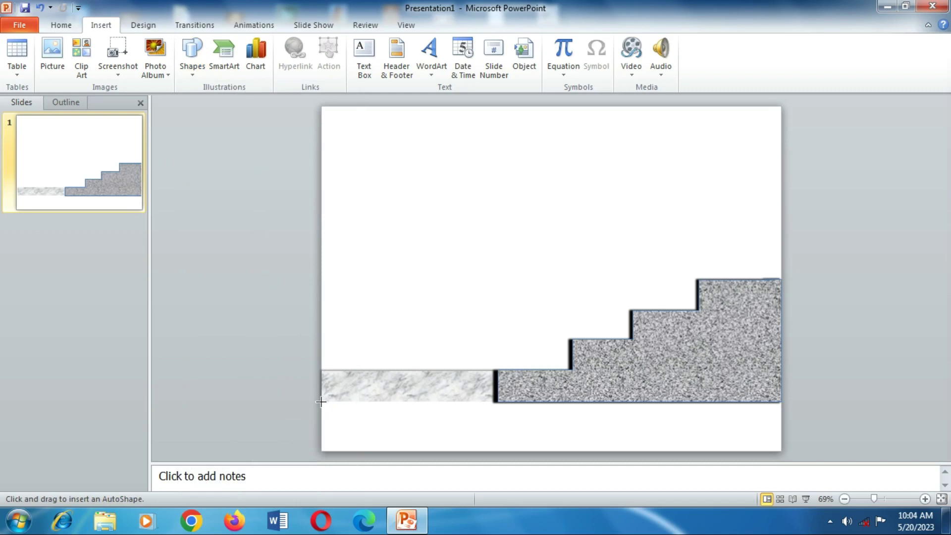
drag(321, 401, 781, 452)
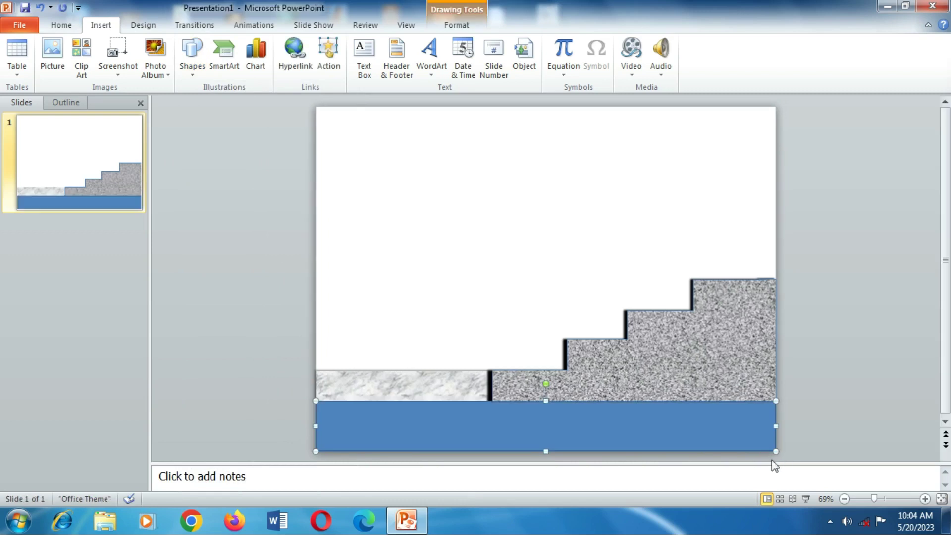
Fill the bottom rectangle with a custom green (RGB 22, 166, 36).
click(456, 25)
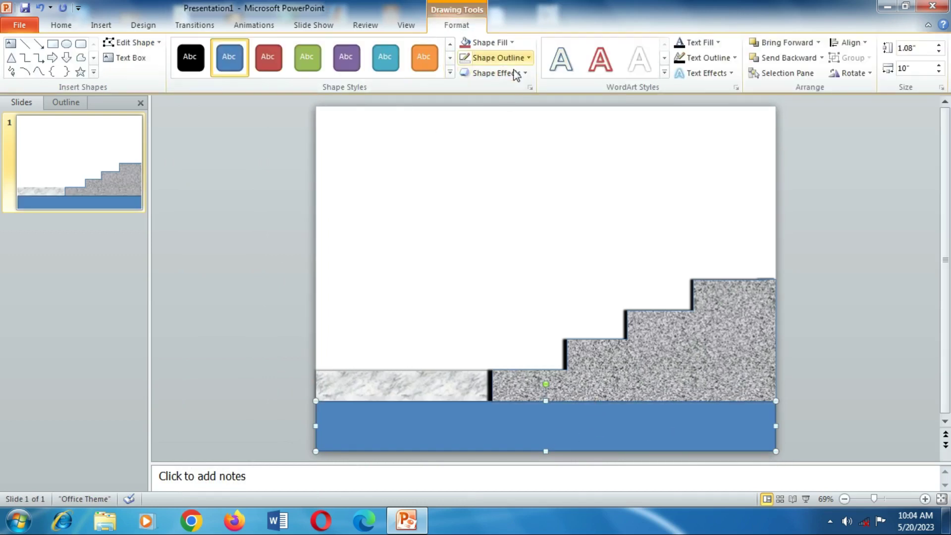
click(511, 43)
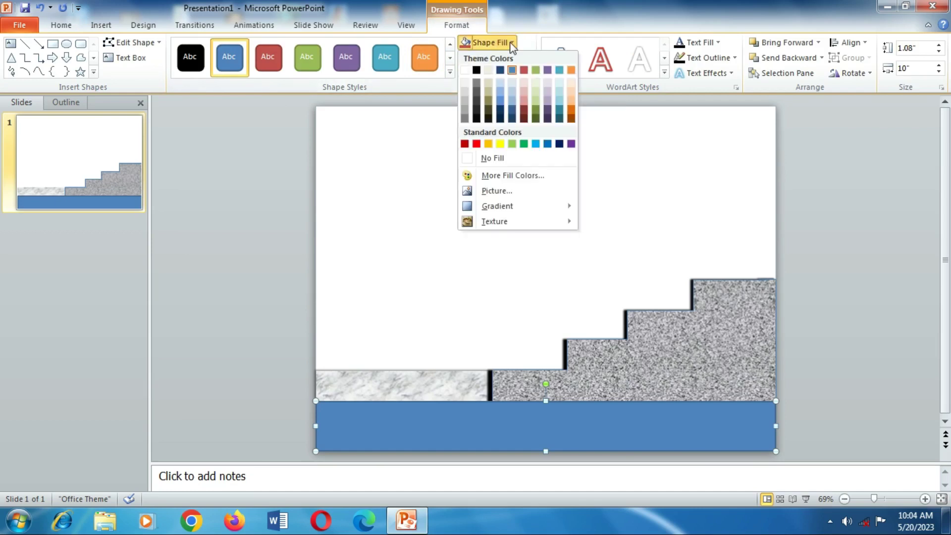
click(519, 177)
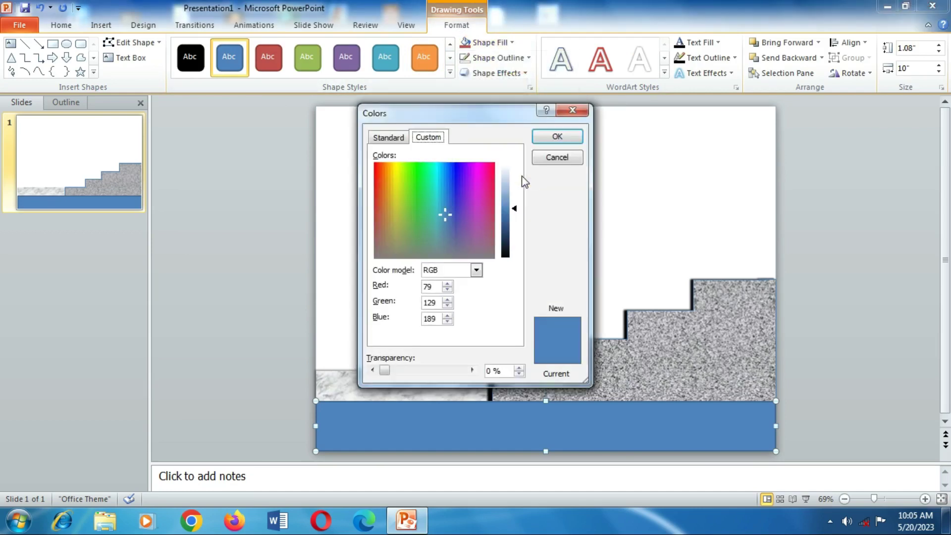
click(429, 212)
click(425, 200)
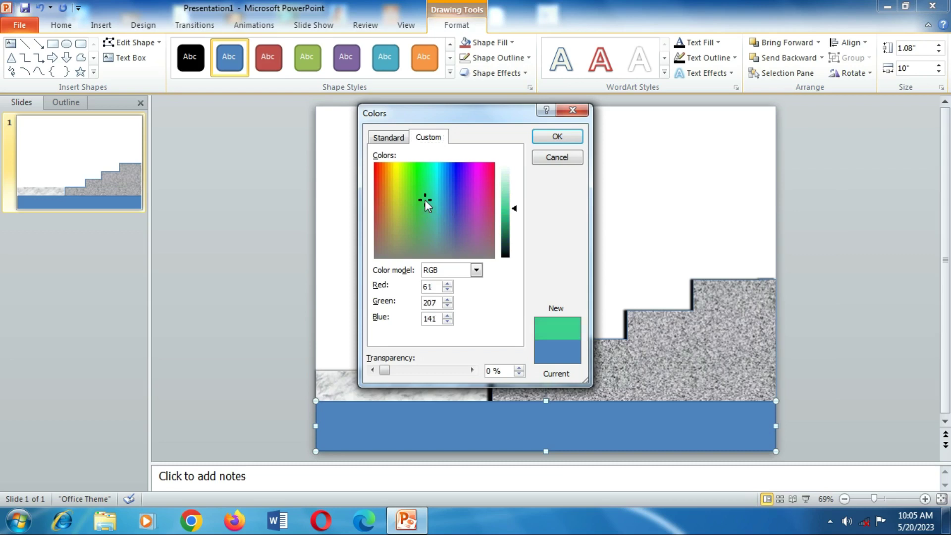
drag(425, 200, 419, 190)
drag(504, 219, 507, 224)
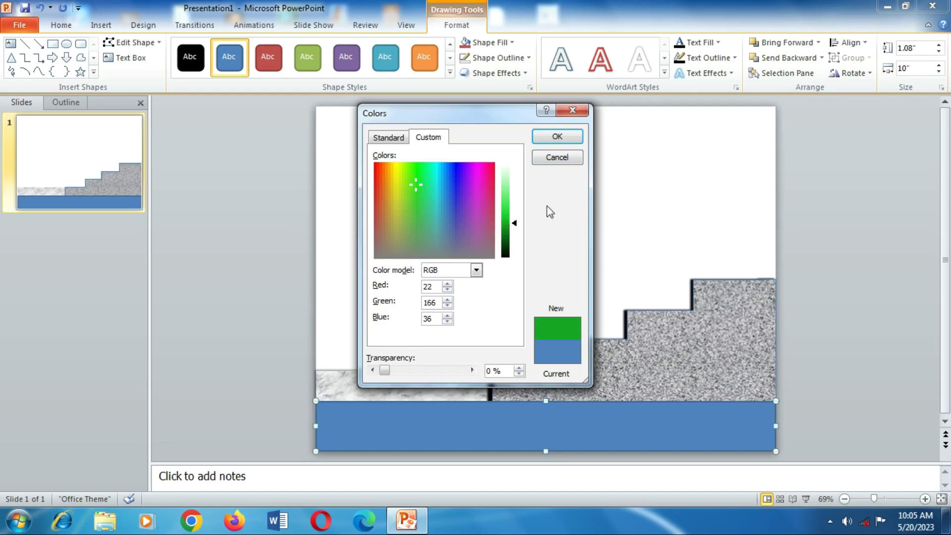
click(564, 140)
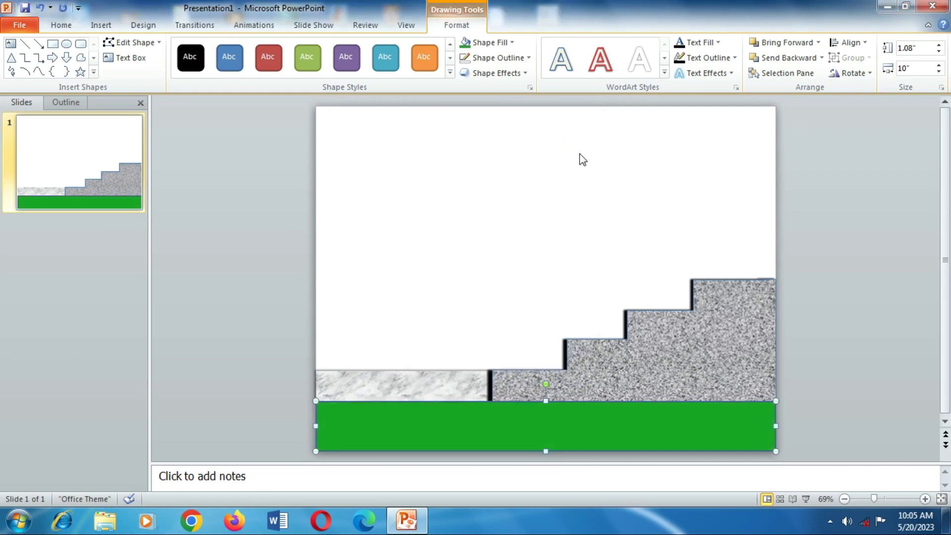
click(854, 341)
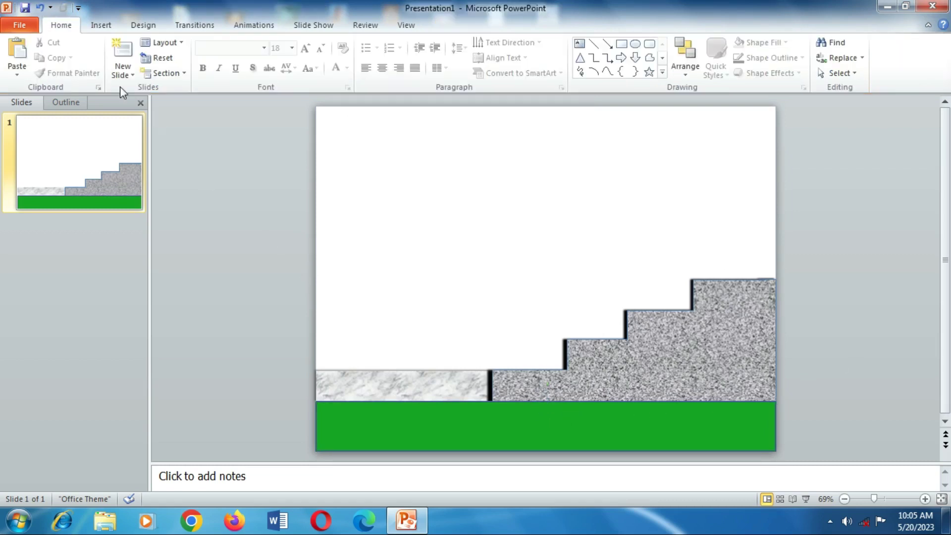
Insert the cow clip art from the Clip Art gallery.
click(102, 26)
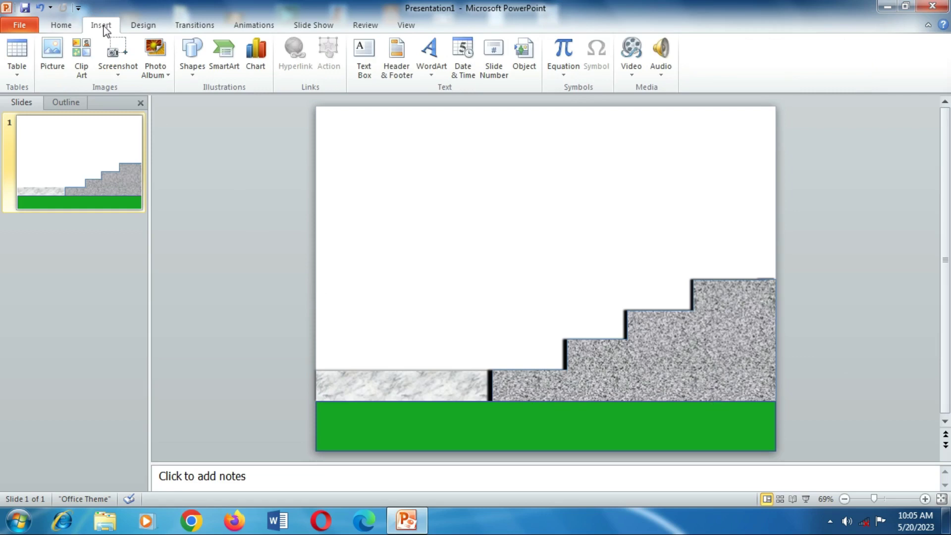
click(81, 57)
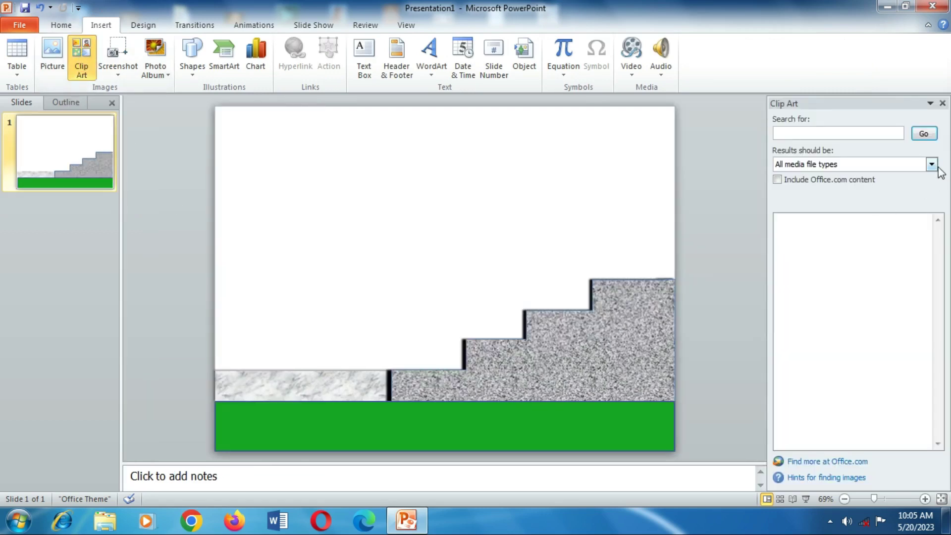
click(924, 135)
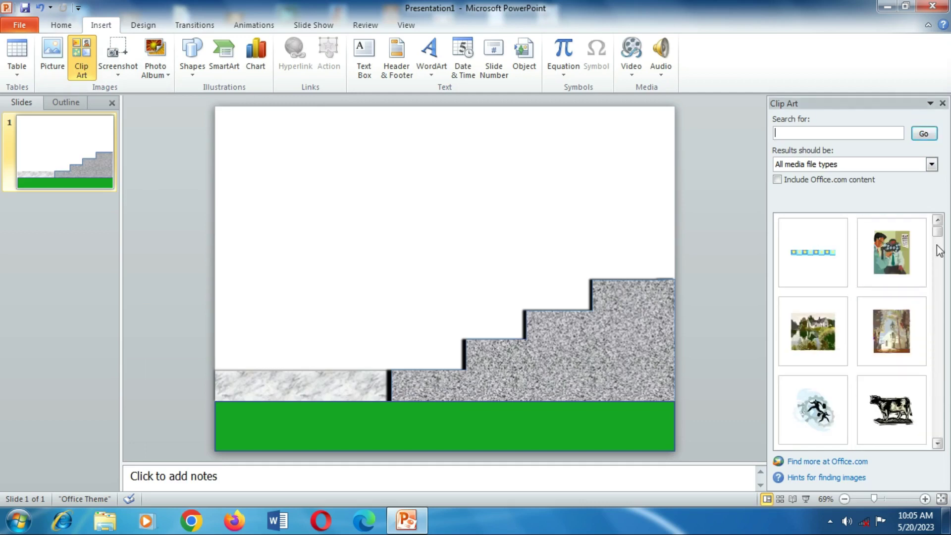
click(892, 411)
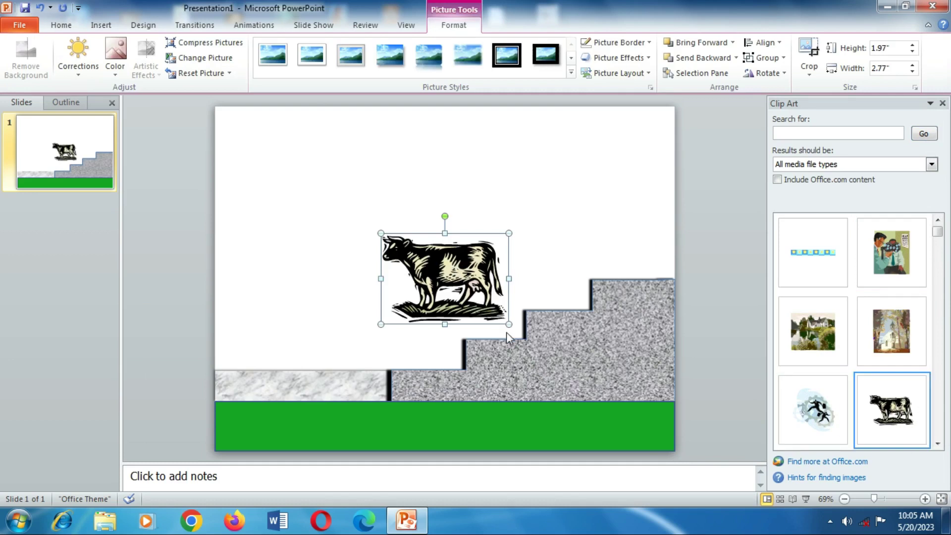
Shrink the cow and place it on the green ground at the bottom-right corner.
drag(509, 325, 475, 301)
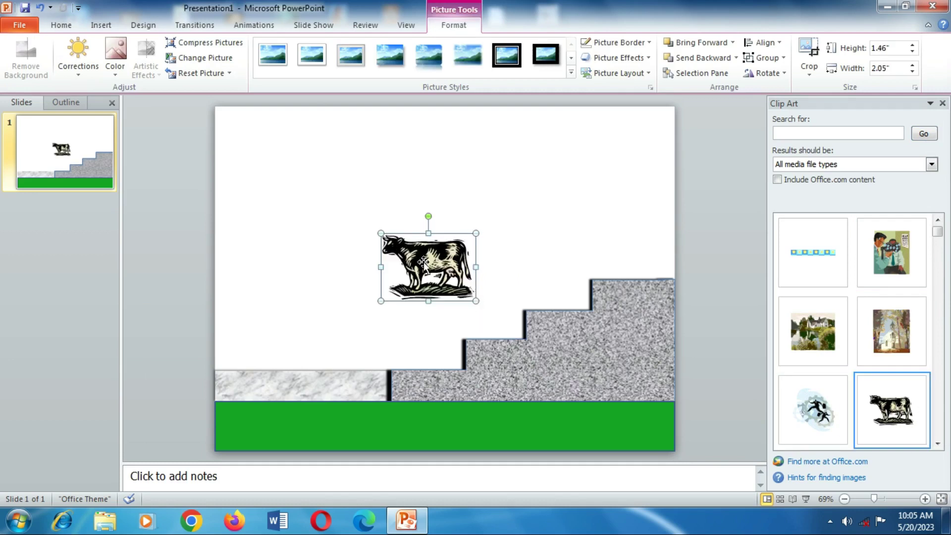
drag(424, 259, 617, 413)
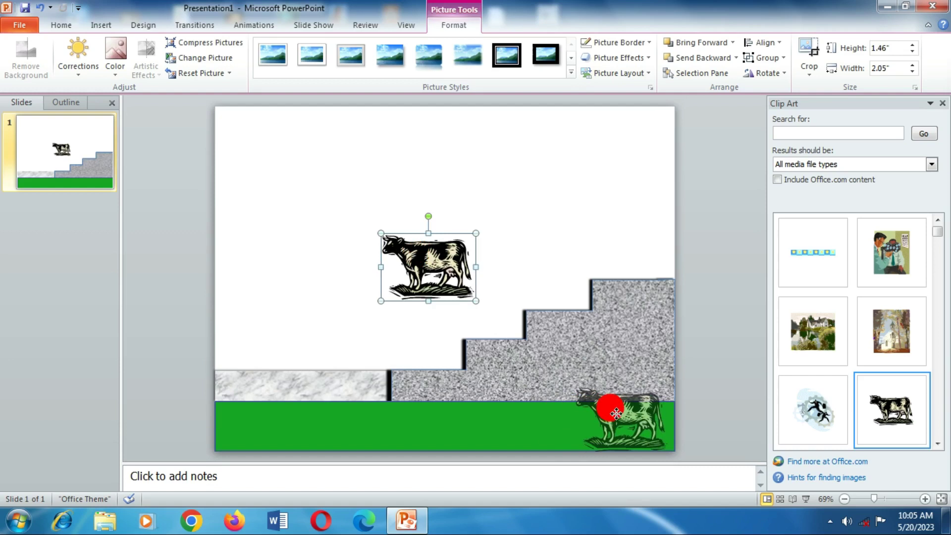
drag(616, 413, 616, 413)
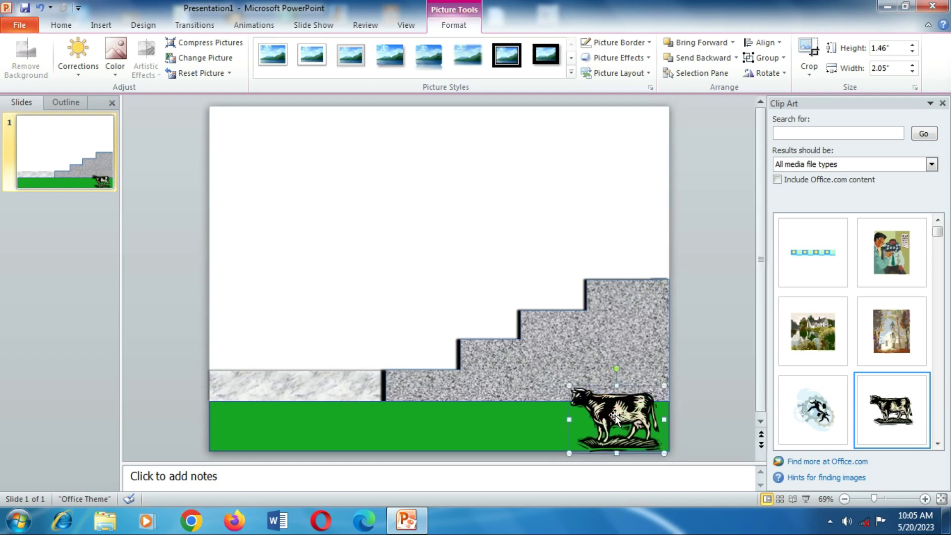
click(697, 412)
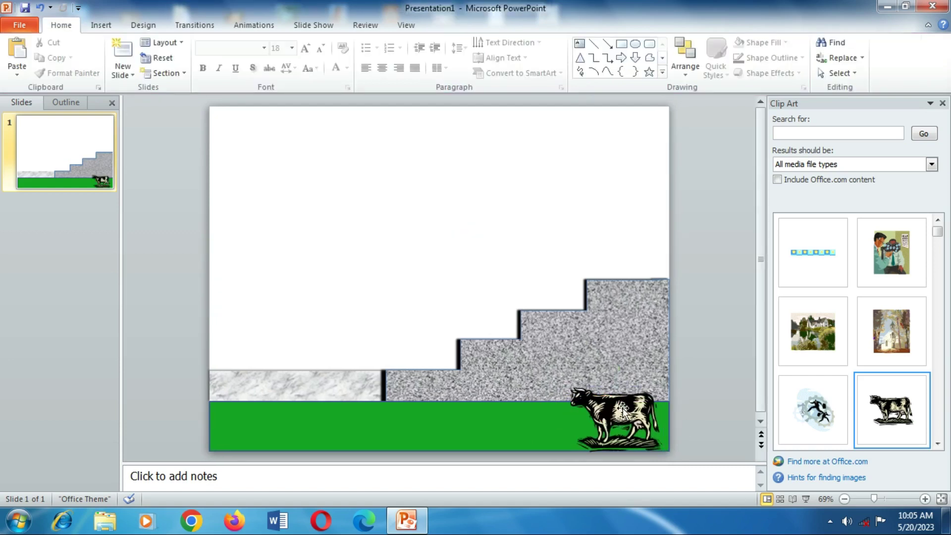
click(937, 444)
drag(937, 445, 938, 444)
Insert the golfer clip art and flip it horizontally to face right.
drag(938, 220, 937, 220)
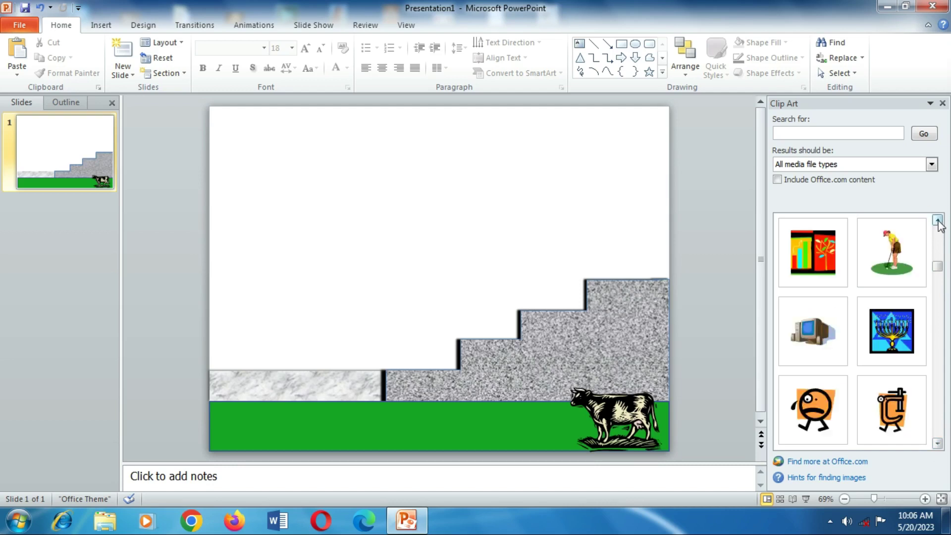
click(884, 322)
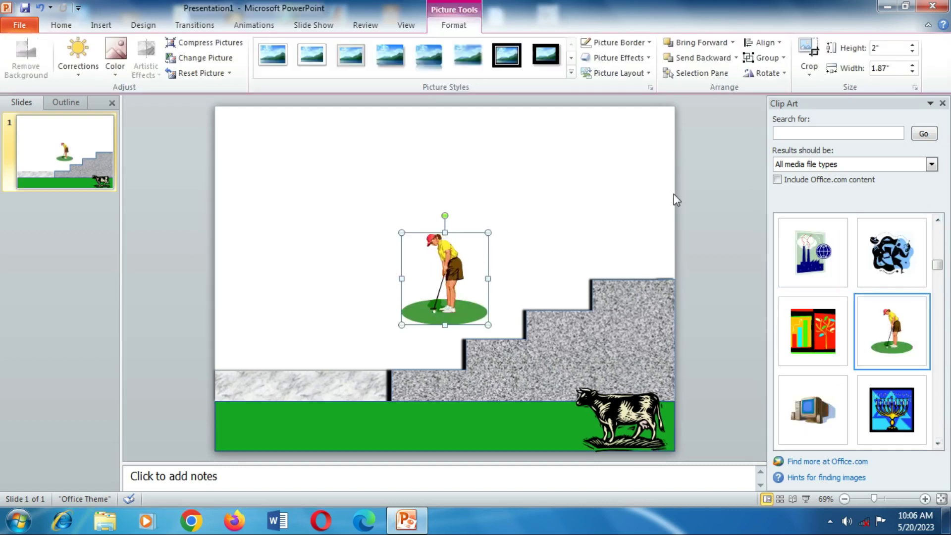
click(784, 75)
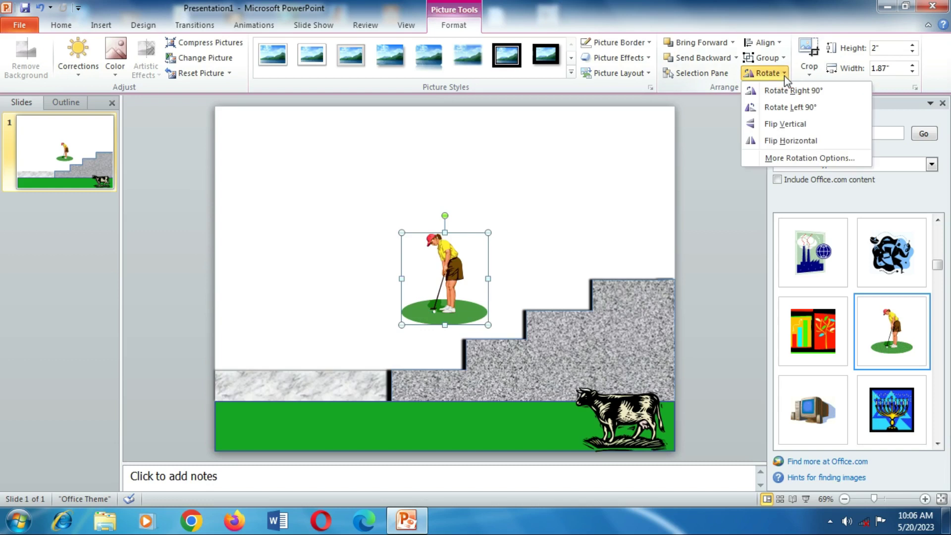
click(791, 142)
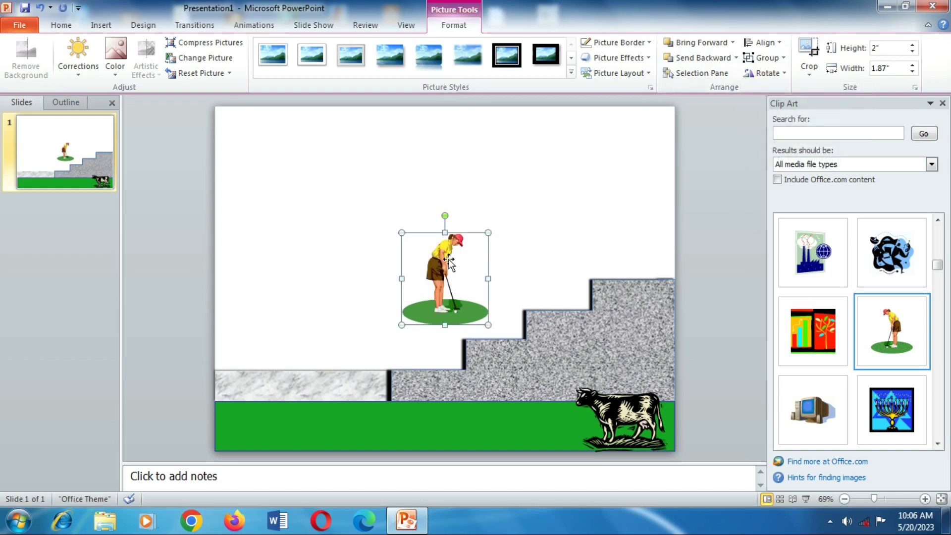
Enlarge the golfer and position it on the ground at the slide's lower left.
drag(441, 261, 257, 382)
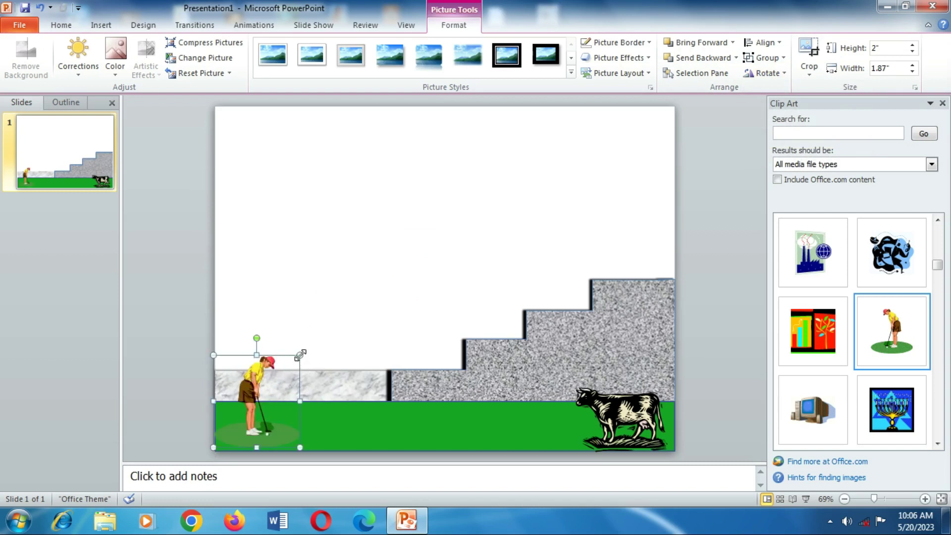
drag(300, 355, 380, 269)
drag(303, 343, 280, 339)
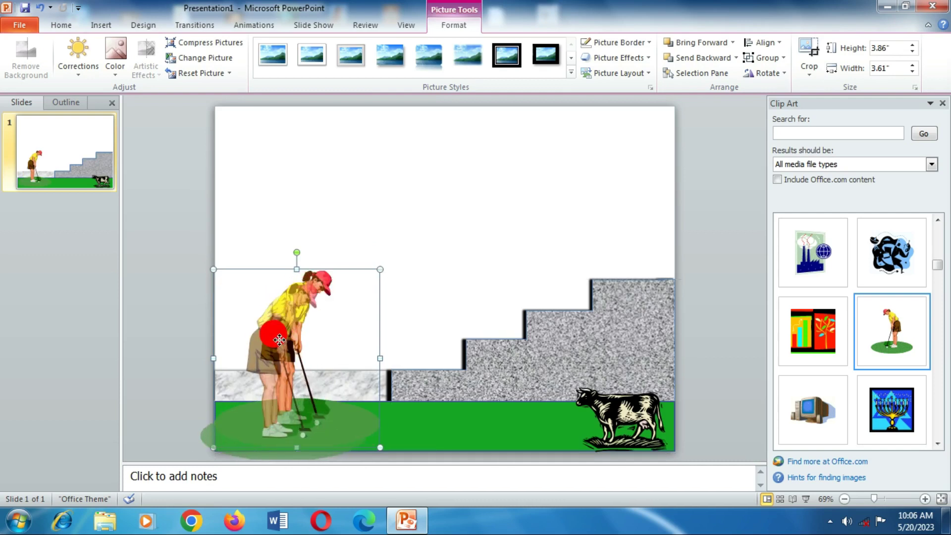
drag(280, 340, 280, 341)
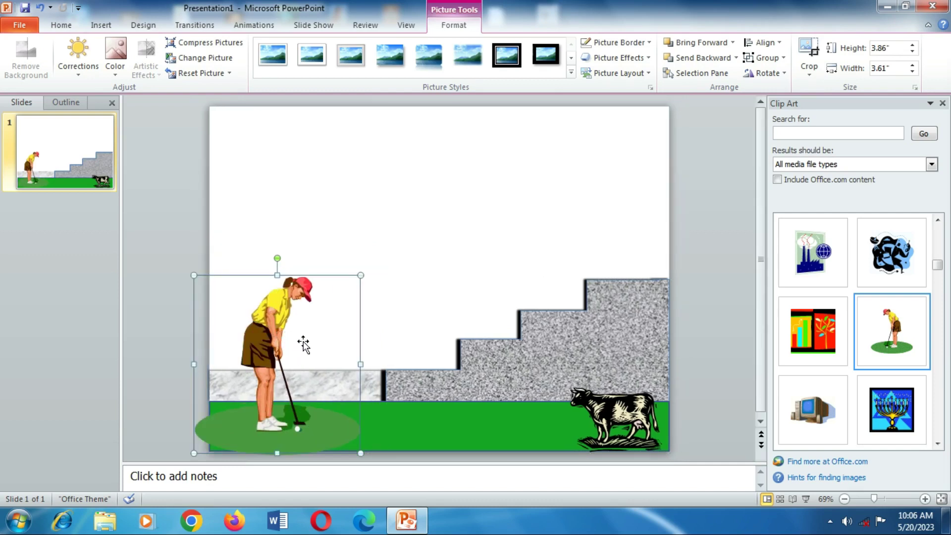
Crop the golfer picture's left edge and close the Clip Art pane.
click(814, 55)
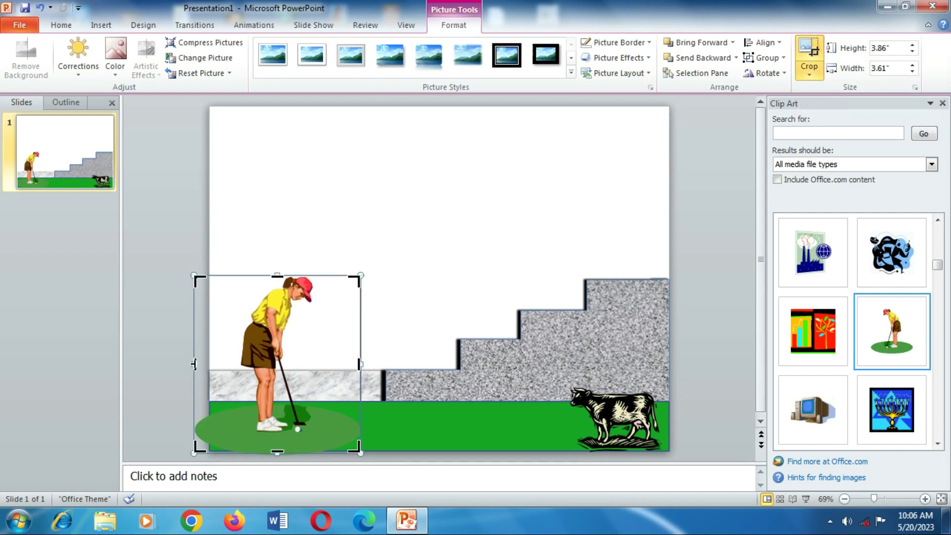
drag(194, 364, 211, 365)
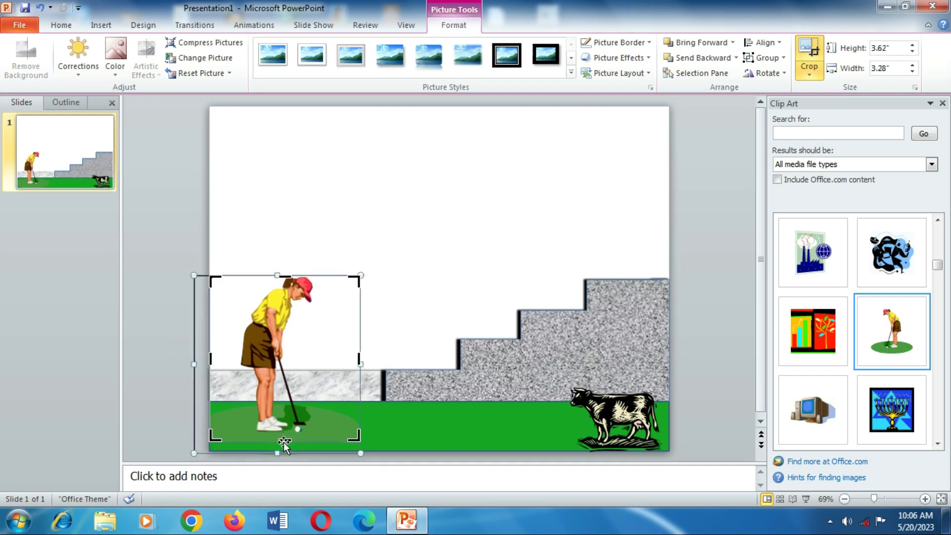
click(401, 442)
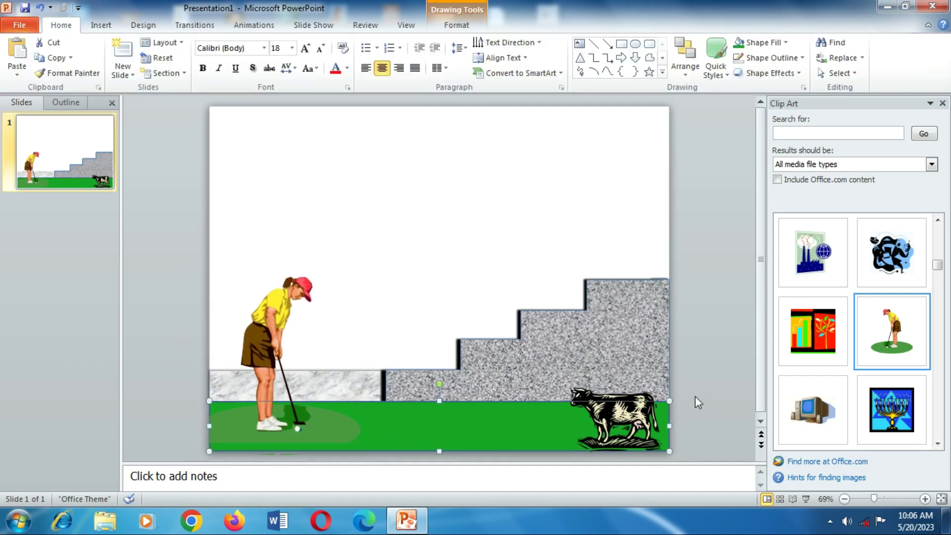
click(707, 438)
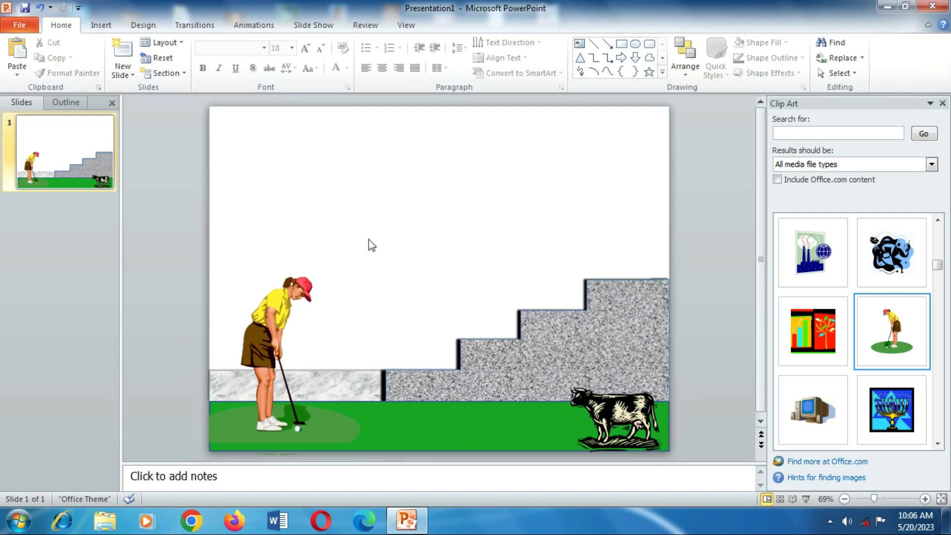
click(101, 26)
click(82, 55)
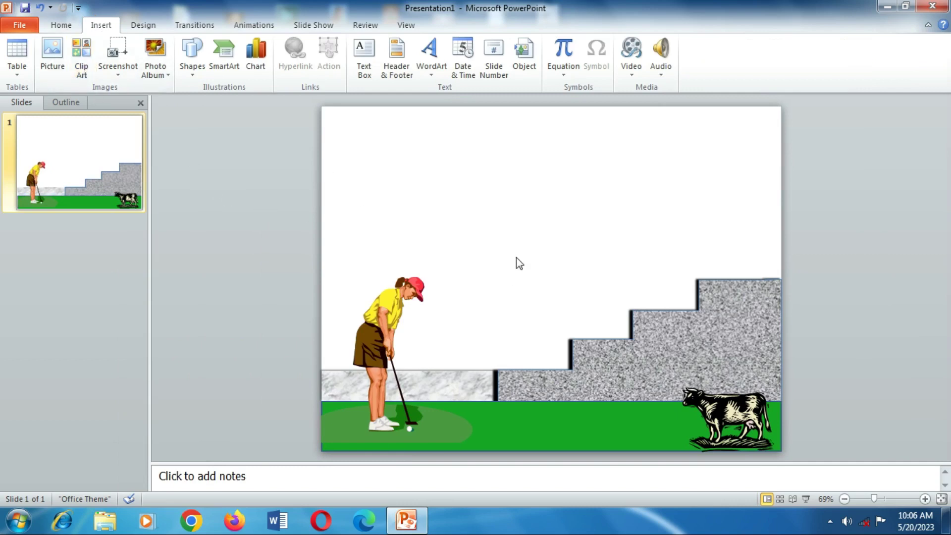
Insert the soccer ball clip art found by searching 'ball' and move it to the top centre.
click(61, 29)
click(95, 29)
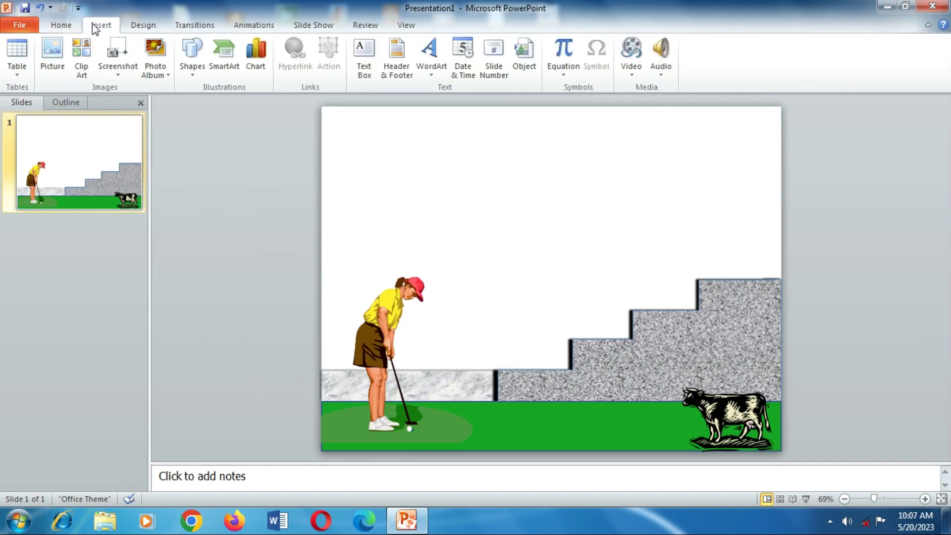
click(82, 55)
text(ball)
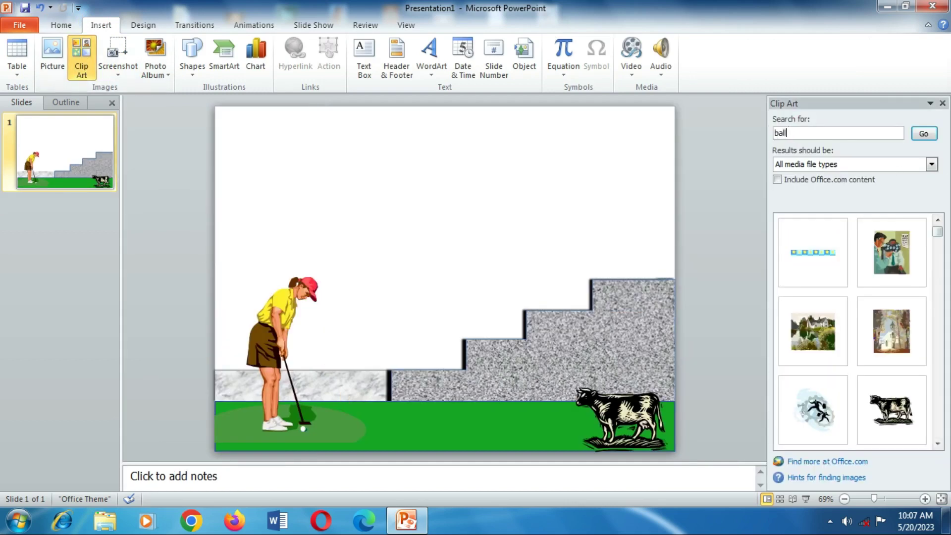
key(Return)
mouse_move(813, 252)
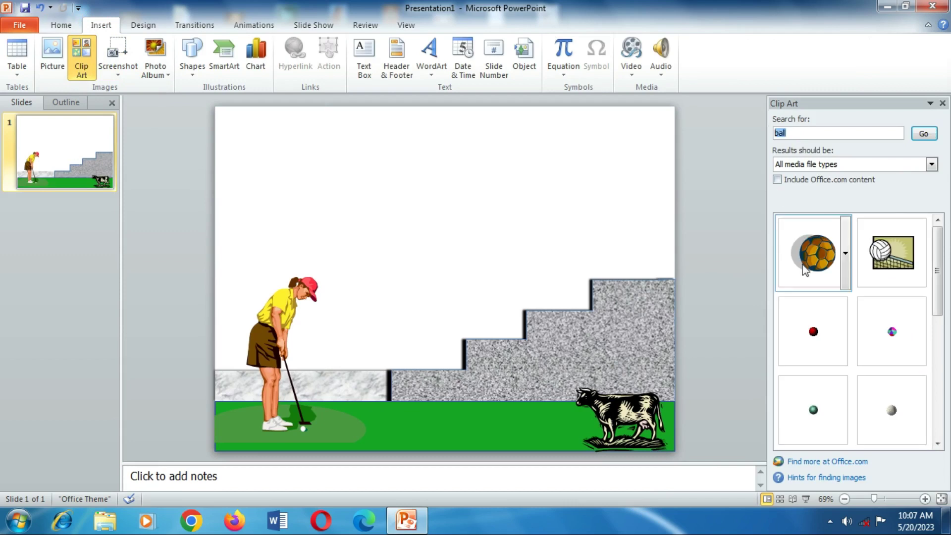
click(824, 254)
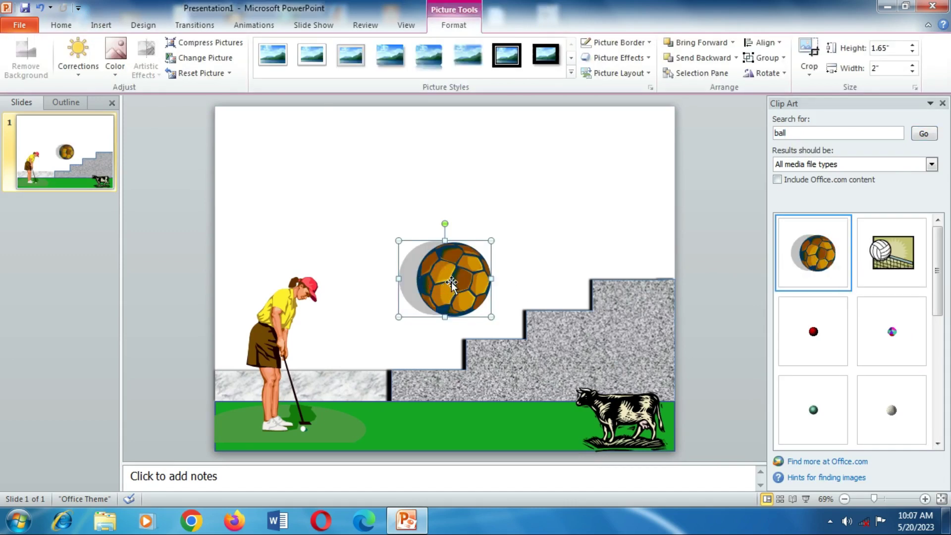
drag(447, 287, 430, 202)
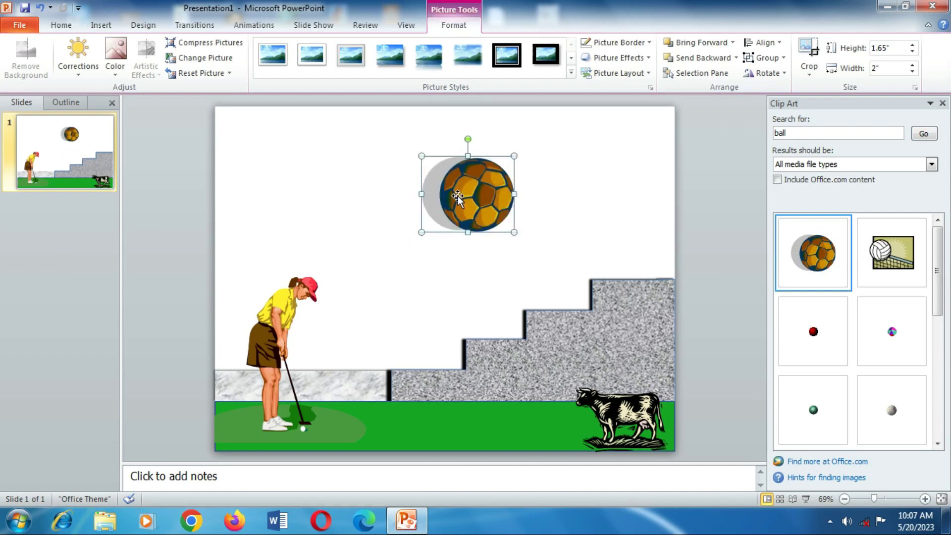
Ungroup the soccer ball clip art into separate pieces and delete its grey shadow.
right_click(464, 201)
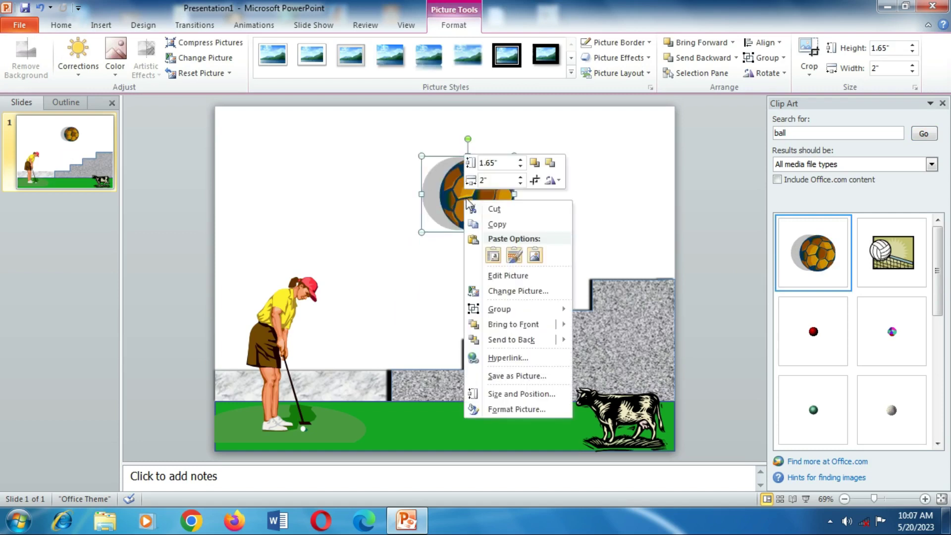
mouse_move(499, 309)
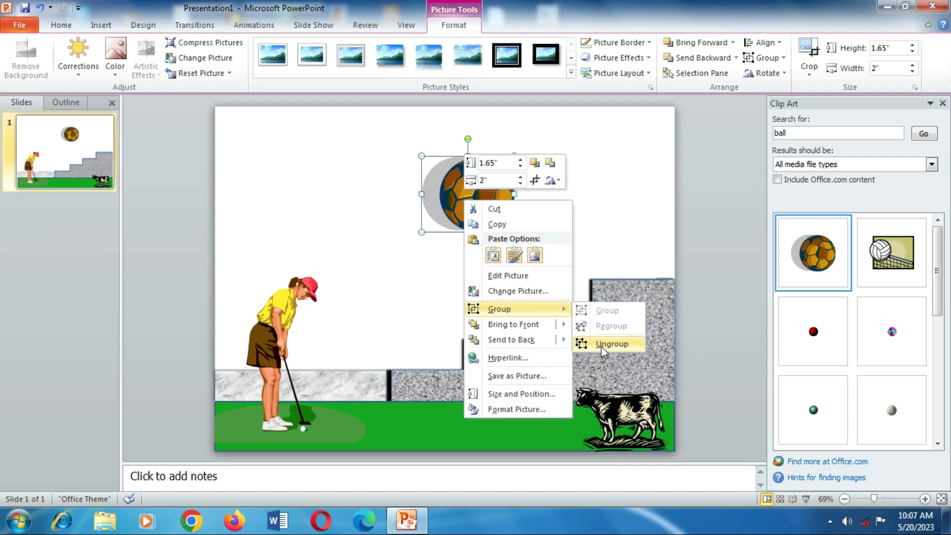
click(606, 347)
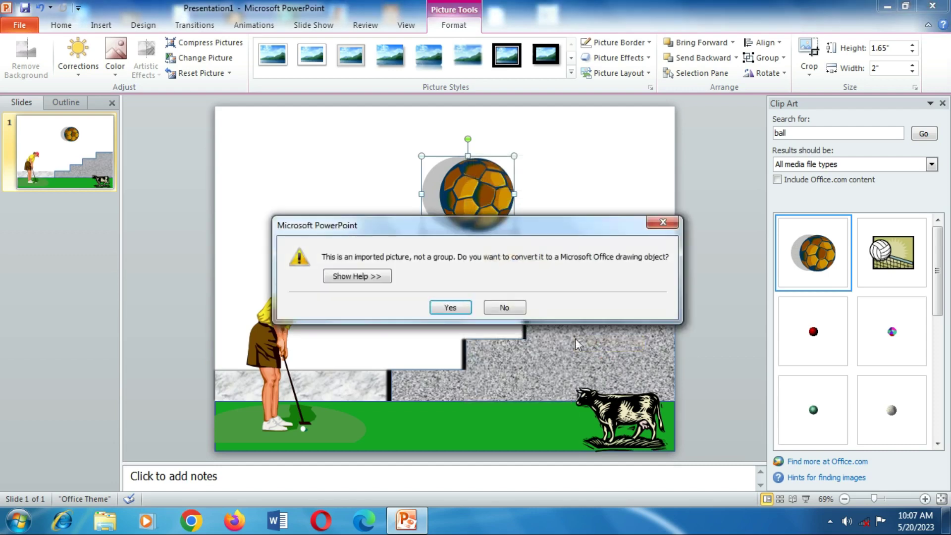
click(449, 308)
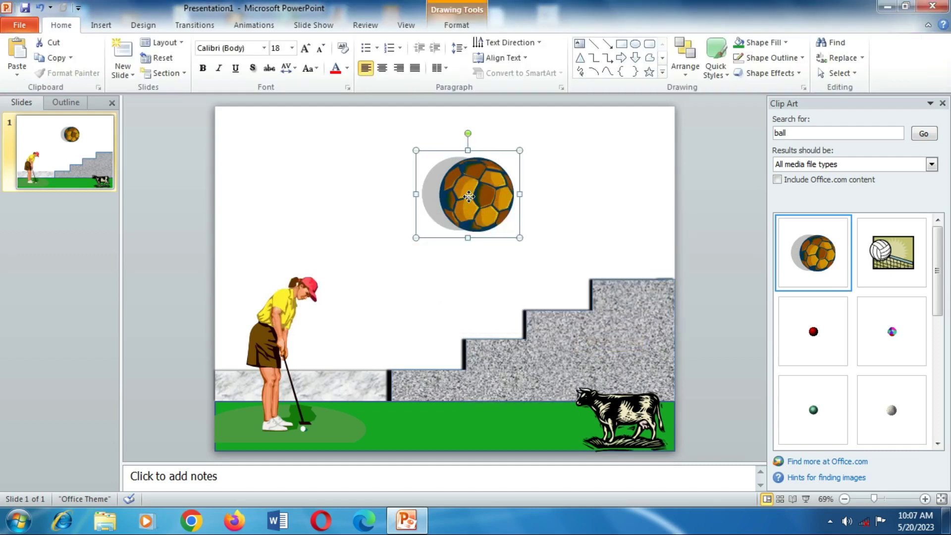
right_click(469, 196)
mouse_move(505, 272)
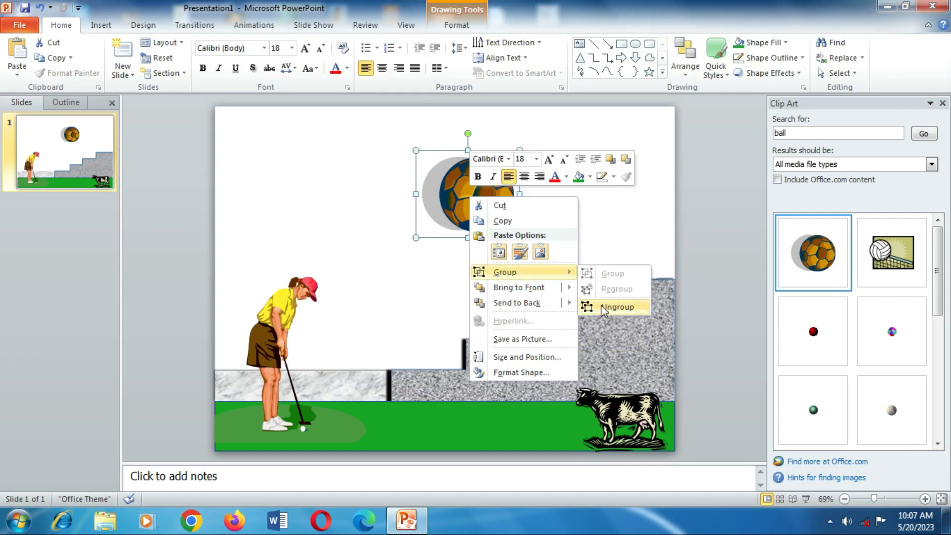
click(615, 308)
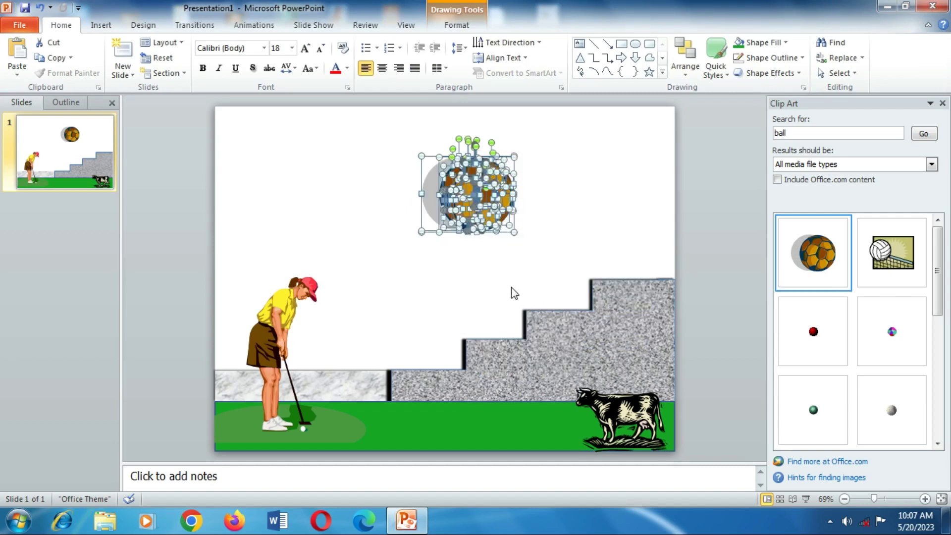
click(476, 281)
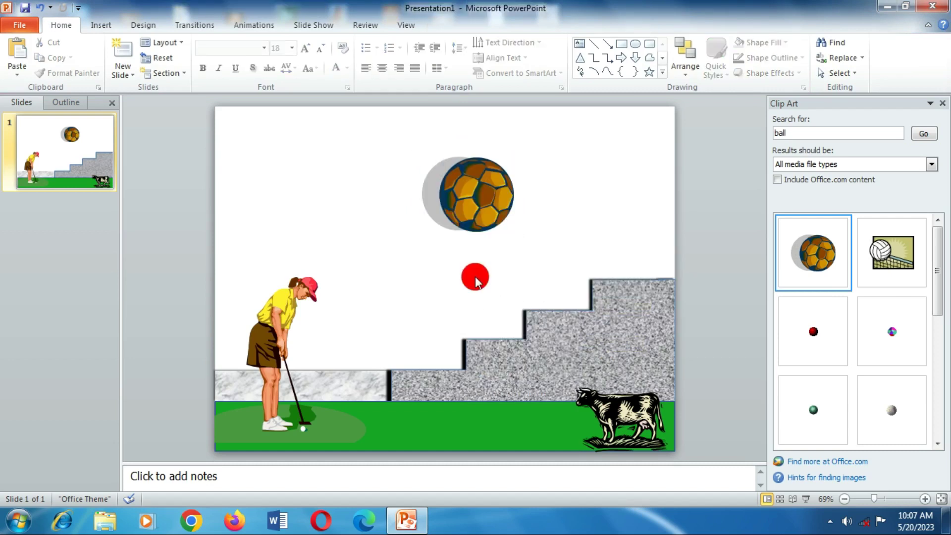
click(424, 196)
key(Delete)
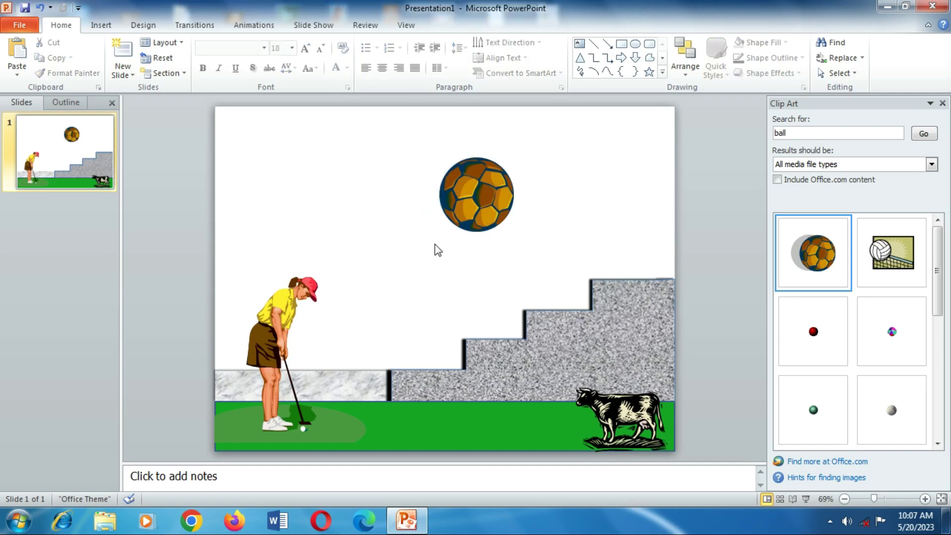
Regroup the remaining ball pieces into one object and shrink it slightly.
drag(394, 135, 531, 258)
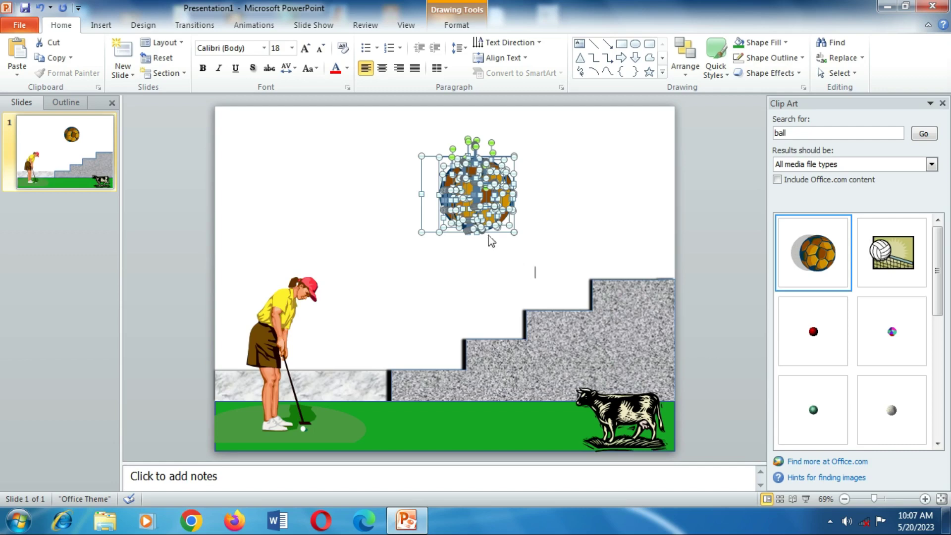
right_click(475, 210)
mouse_move(513, 288)
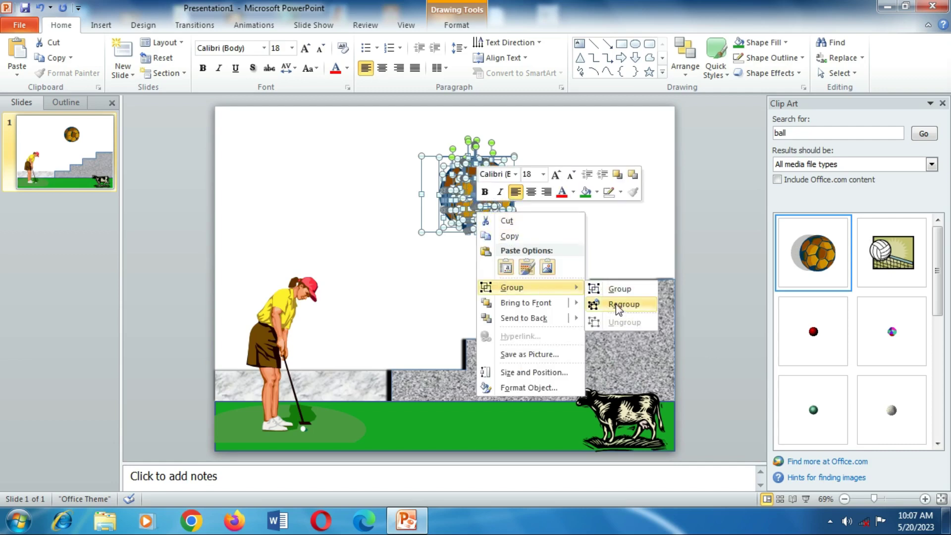
click(619, 304)
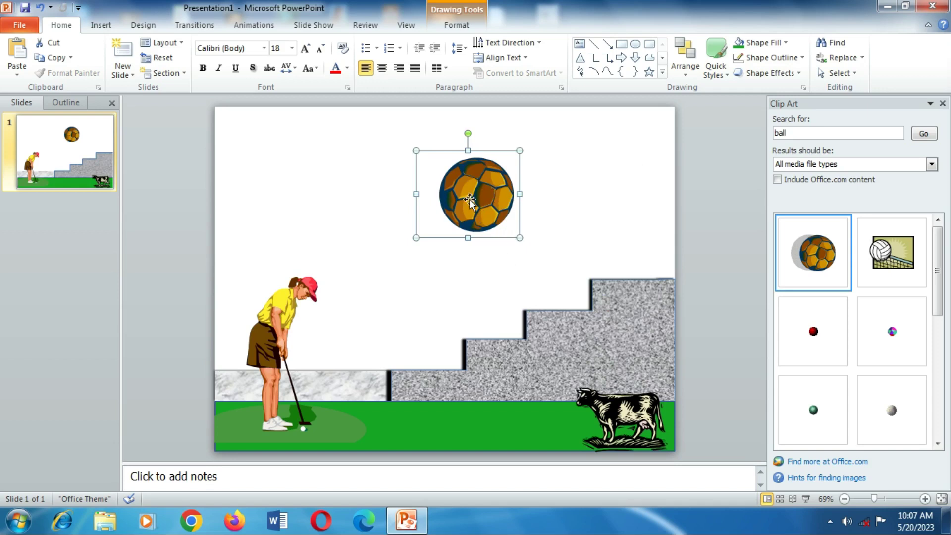
mouse_move(519, 238)
mouse_down()
mouse_move(496, 214)
mouse_move(503, 223)
mouse_up()
click(494, 250)
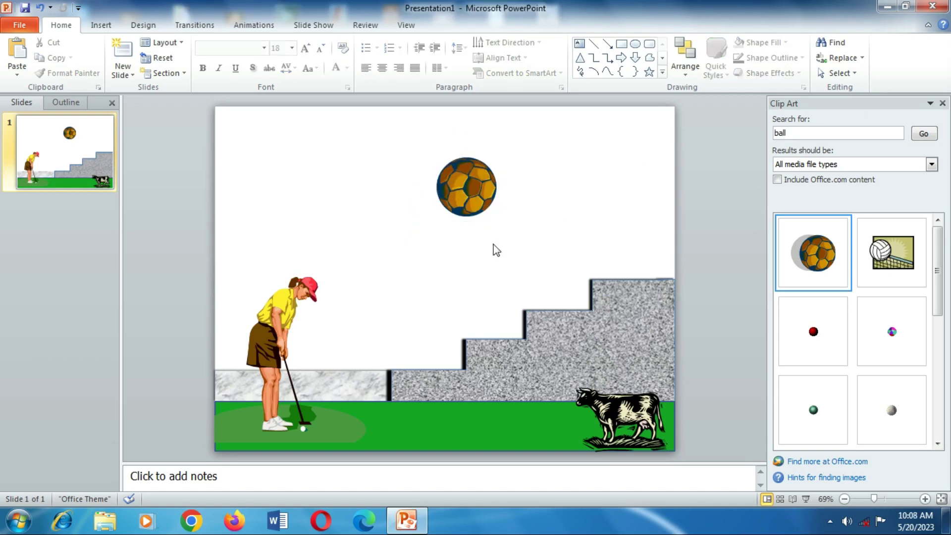
Move the smaller soccer ball onto the highest granite step and reselect it.
click(476, 189)
drag(476, 188, 640, 249)
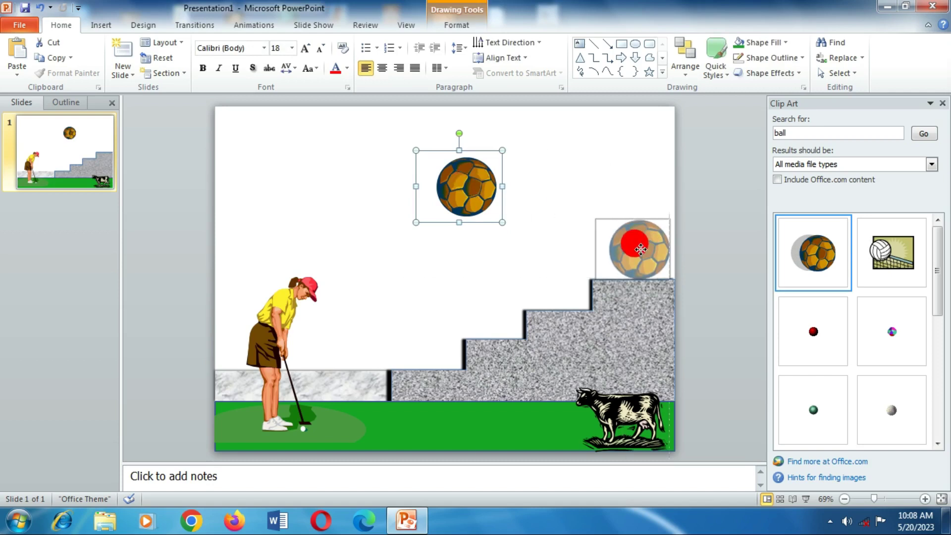
drag(641, 249, 641, 249)
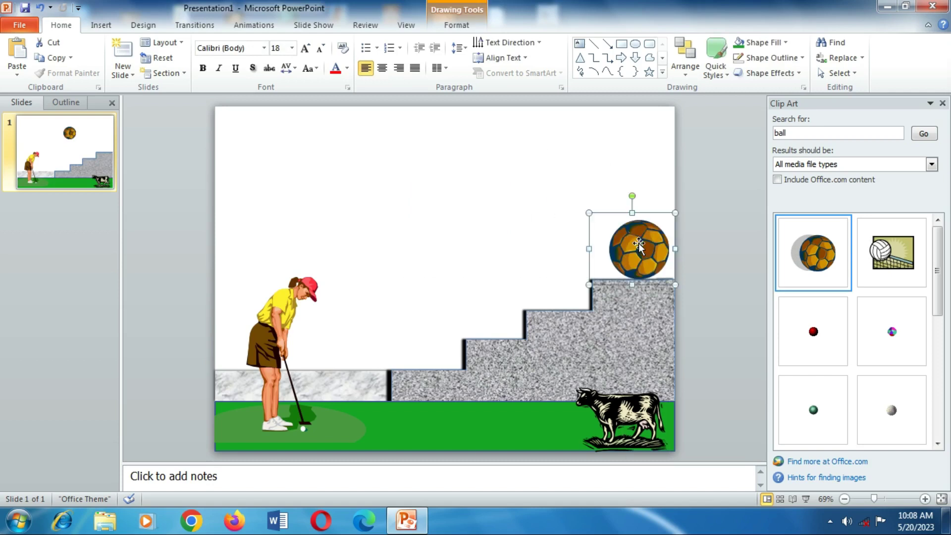
click(711, 279)
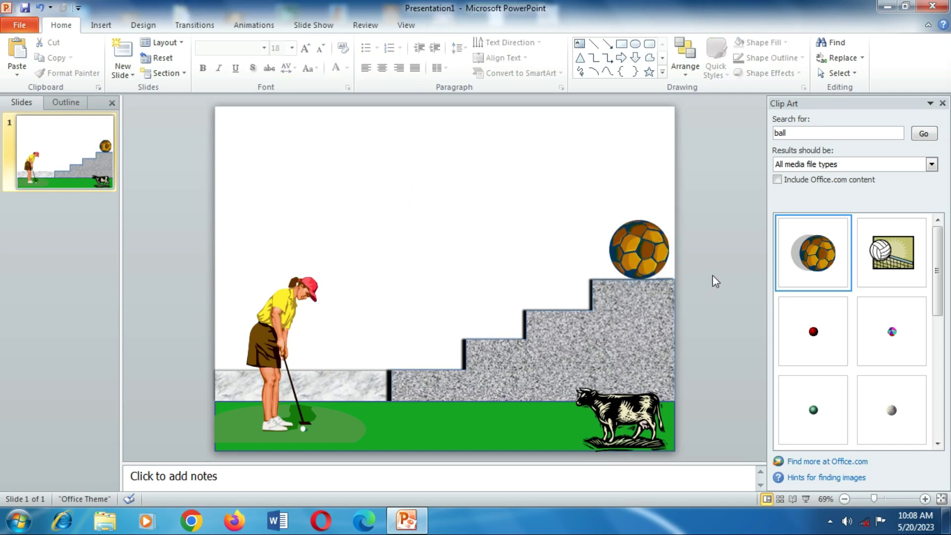
click(635, 258)
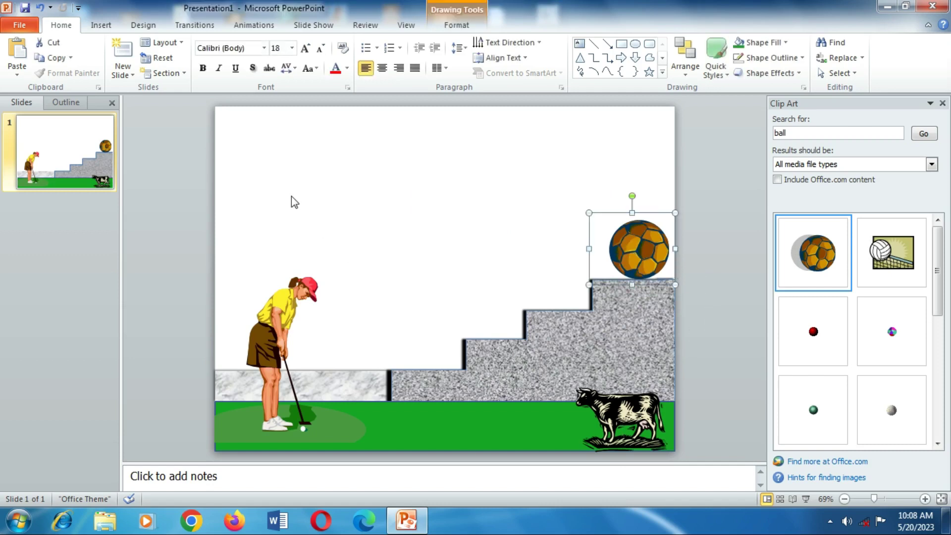
Add a Custom Path motion to the ball, bouncing down each stair to the grass by the golfer.
click(253, 27)
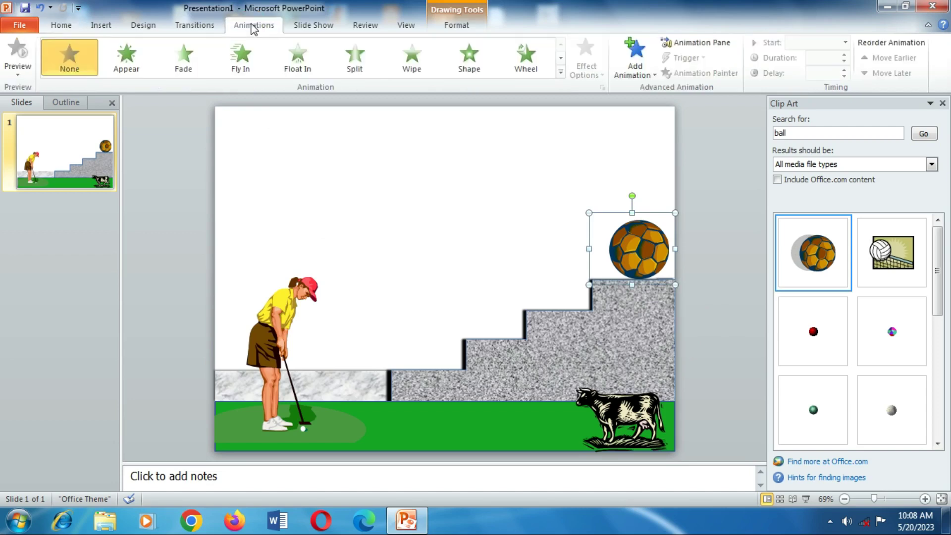
click(635, 69)
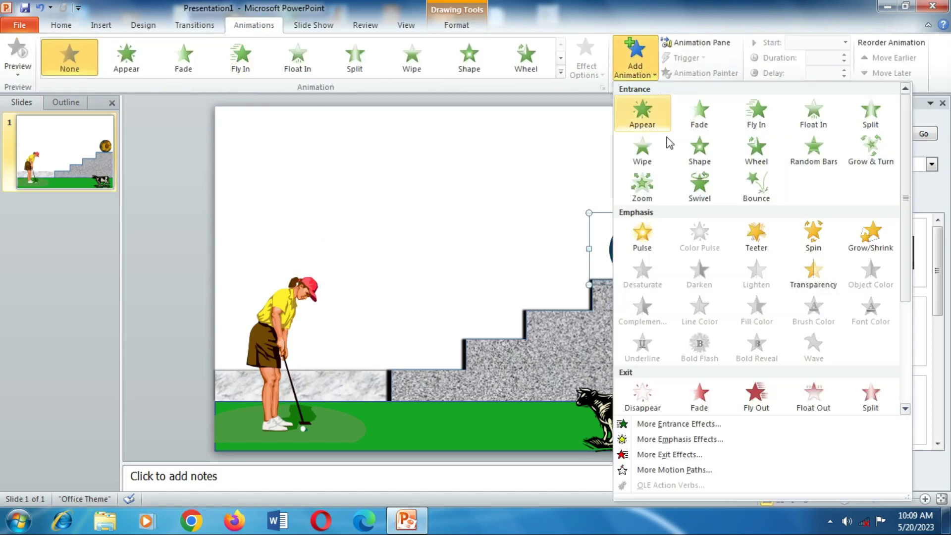
click(904, 301)
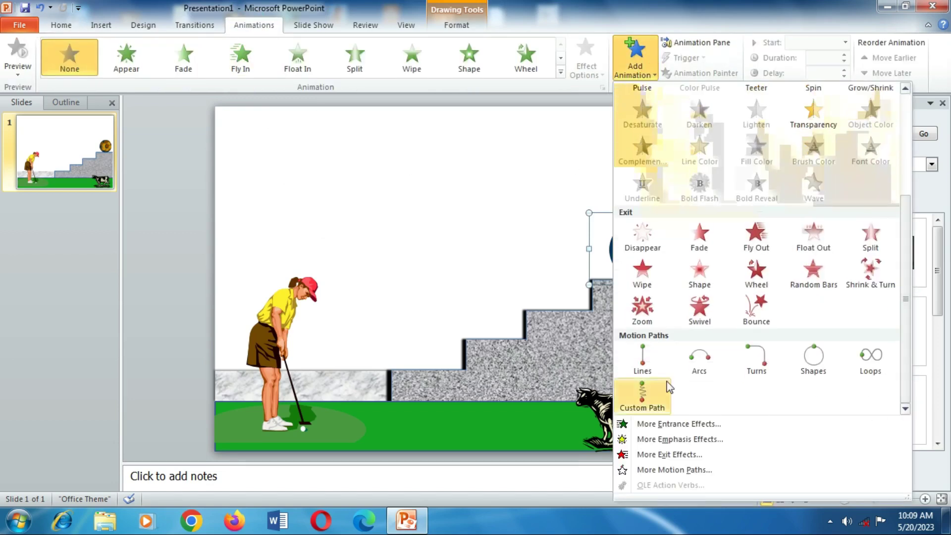
click(647, 402)
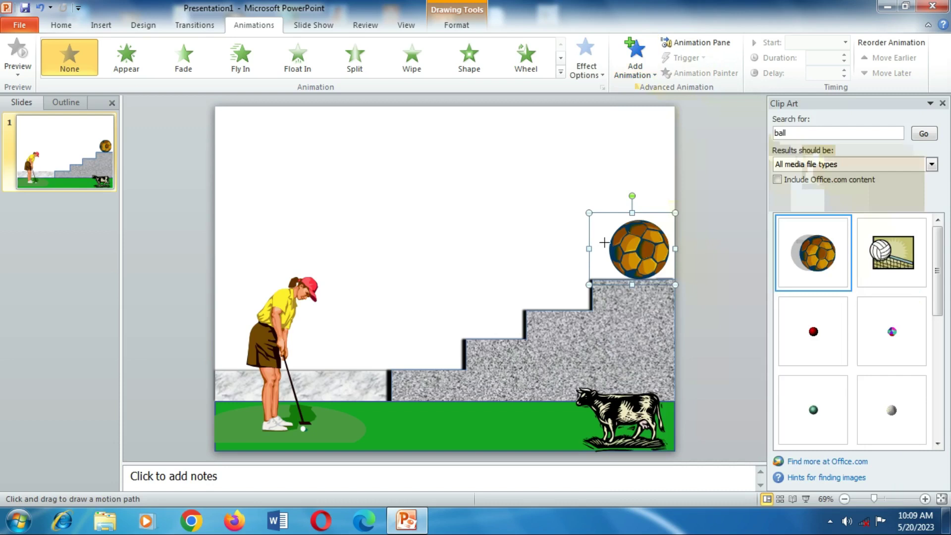
mouse_move(605, 243)
mouse_down()
mouse_move(565, 246)
mouse_move(541, 285)
mouse_move(507, 262)
mouse_move(493, 265)
mouse_move(478, 309)
mouse_move(462, 280)
mouse_move(430, 285)
mouse_move(410, 315)
mouse_move(407, 349)
mouse_move(387, 307)
mouse_move(362, 312)
mouse_move(346, 402)
mouse_move(315, 417)
mouse_up()
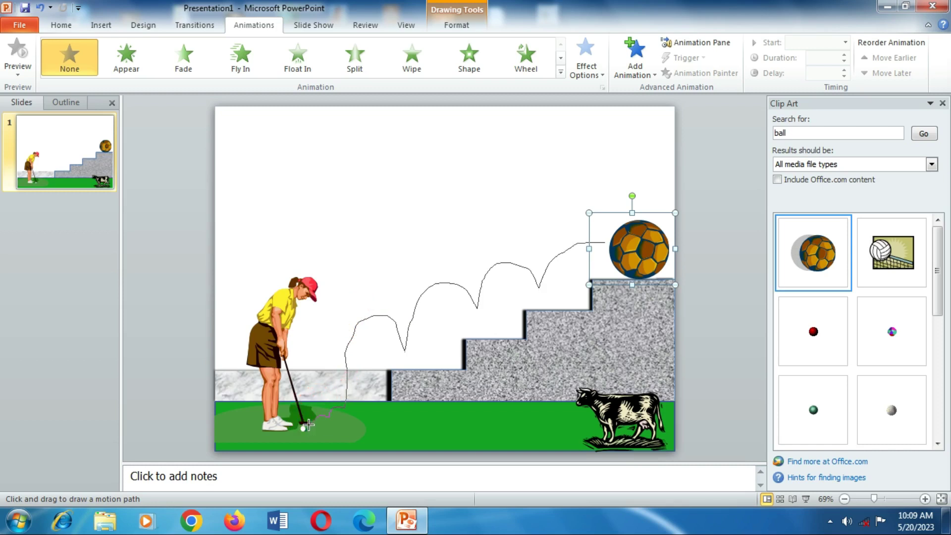
double_click(308, 424)
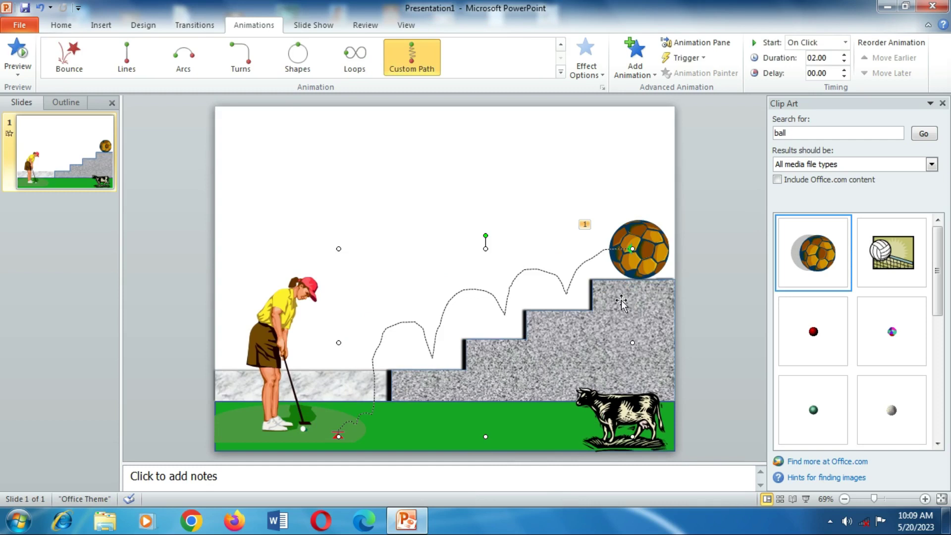
Nudge the ball's motion path up and left, then preview the bounce.
click(19, 55)
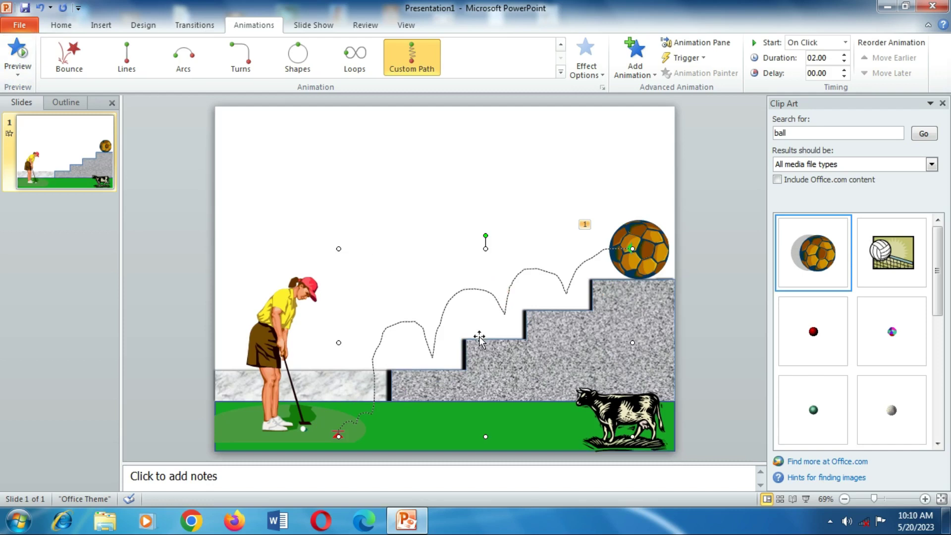
key(Up)
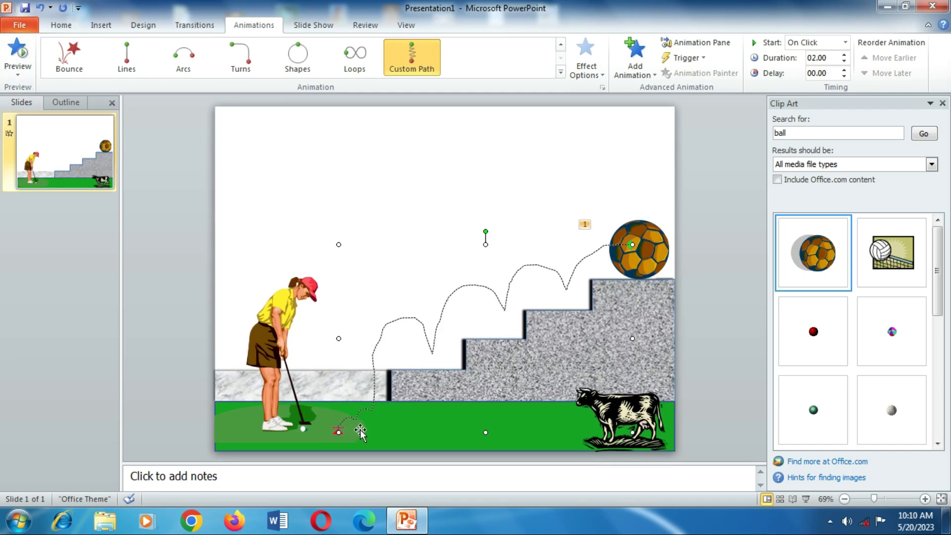
key(Left)
key(Left)
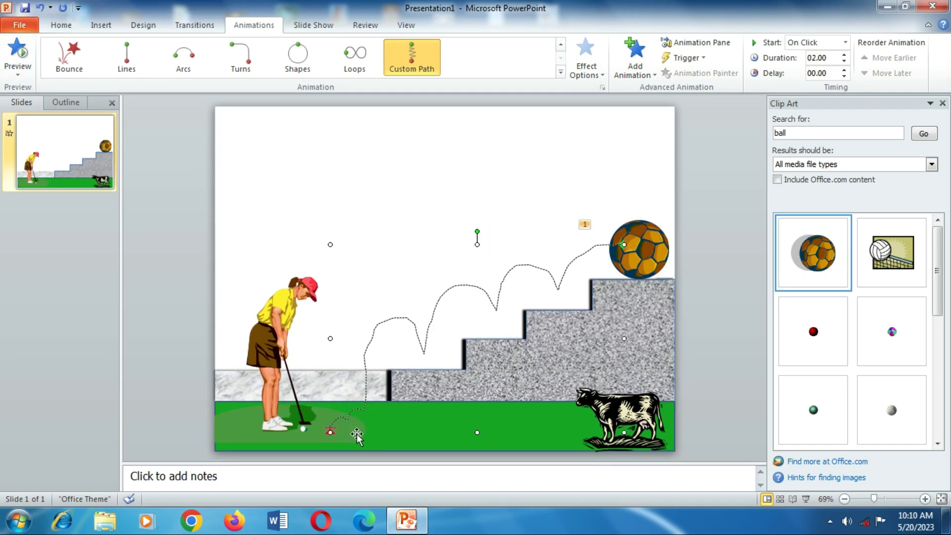
click(18, 53)
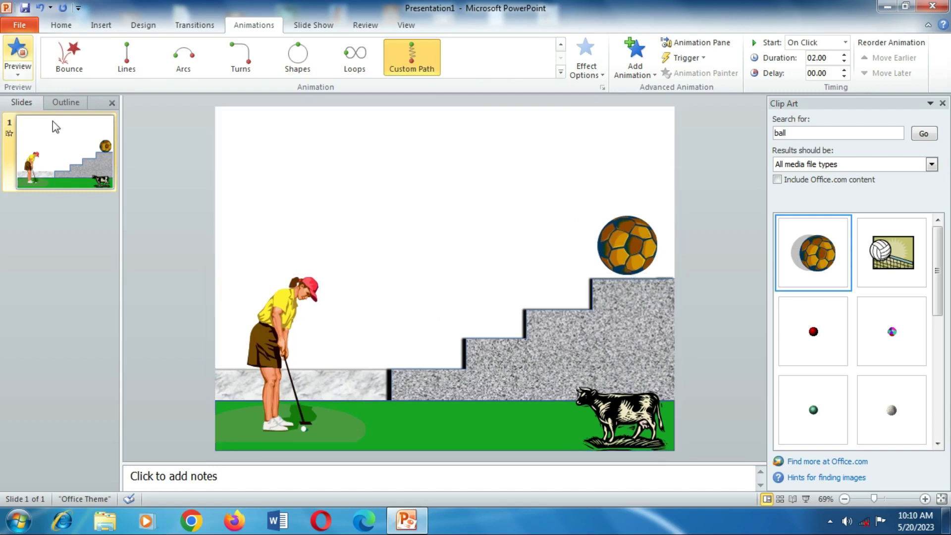
click(18, 55)
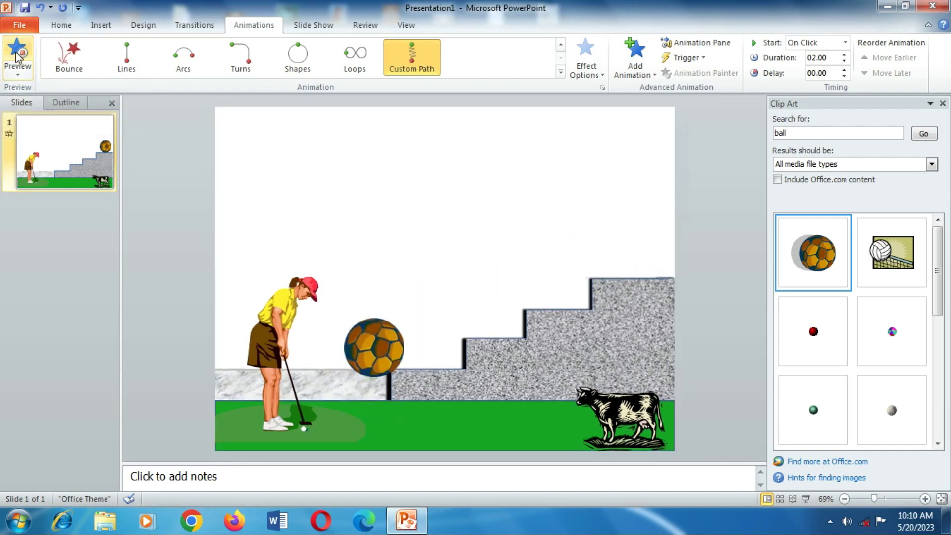
In the Animation Pane, set the Group 1081 animation to start With Previous.
click(707, 45)
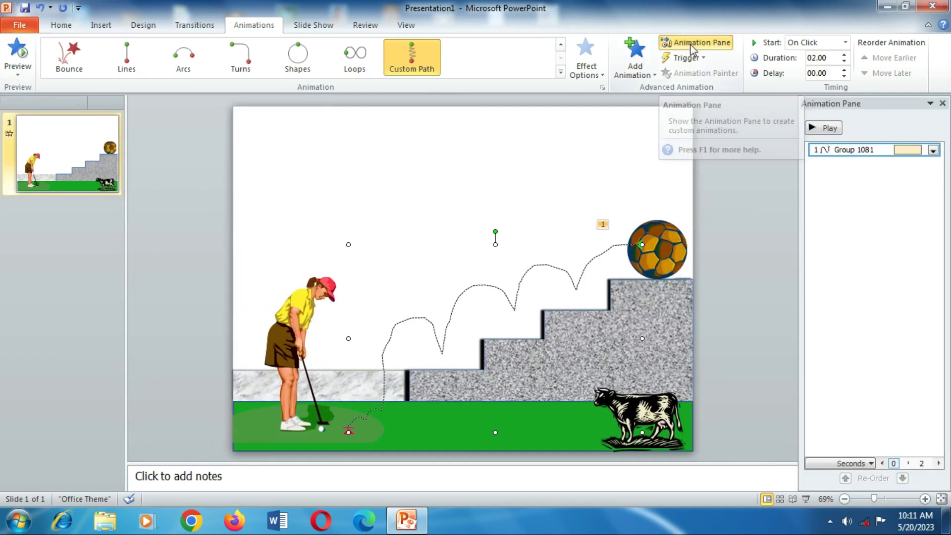
click(933, 150)
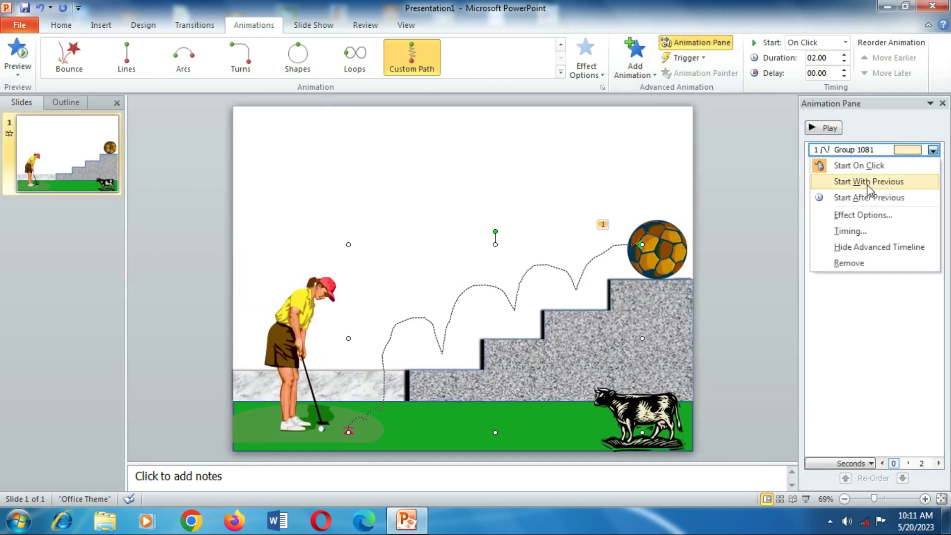
click(895, 183)
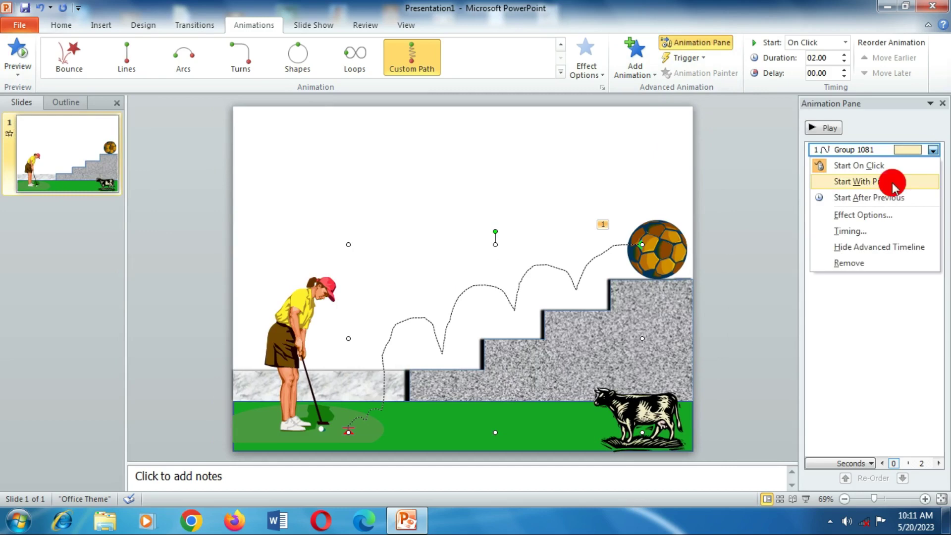
click(933, 151)
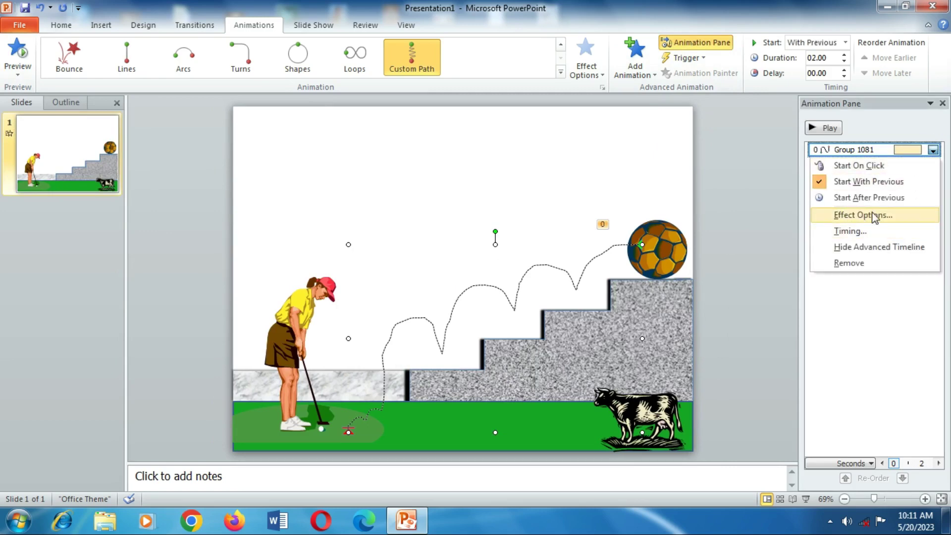
Give the custom path a 0.5-second delay, 3-second duration, repeating until end of slide.
click(858, 214)
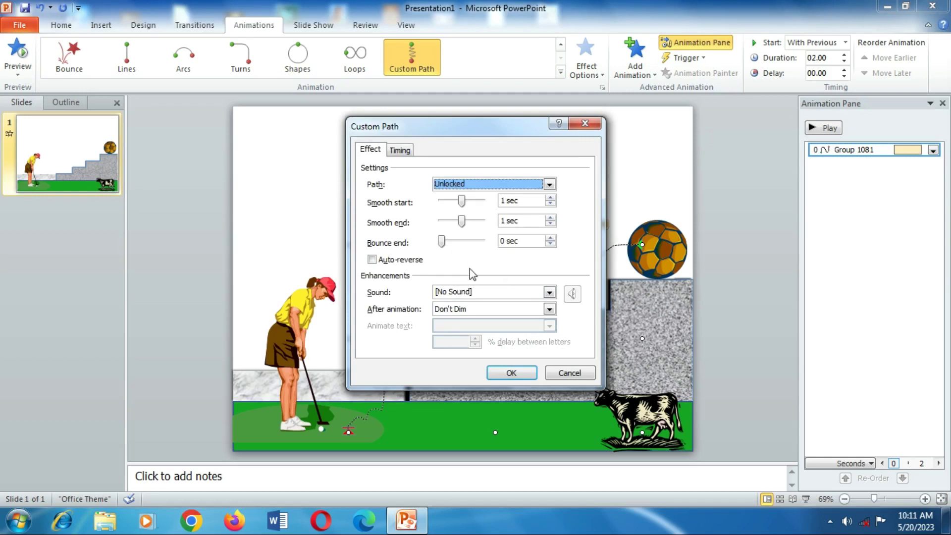
click(400, 151)
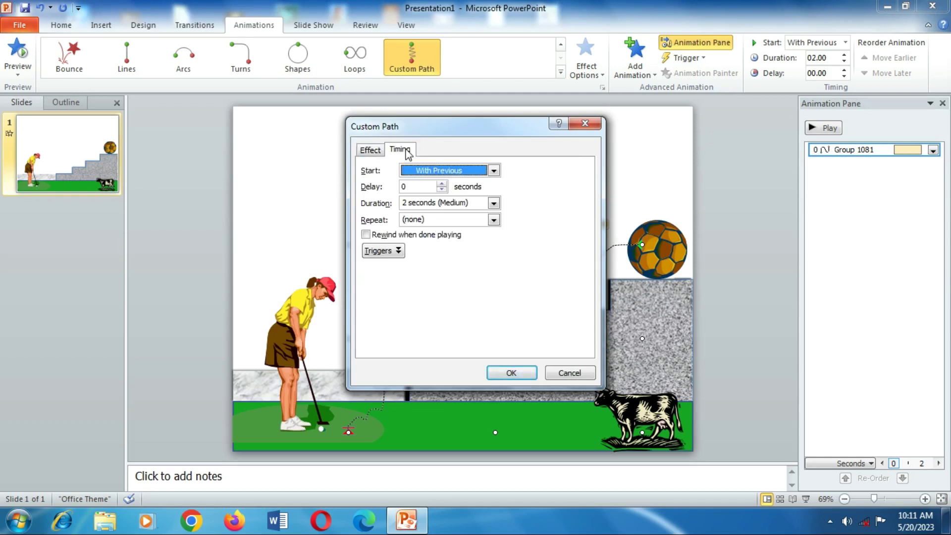
click(444, 183)
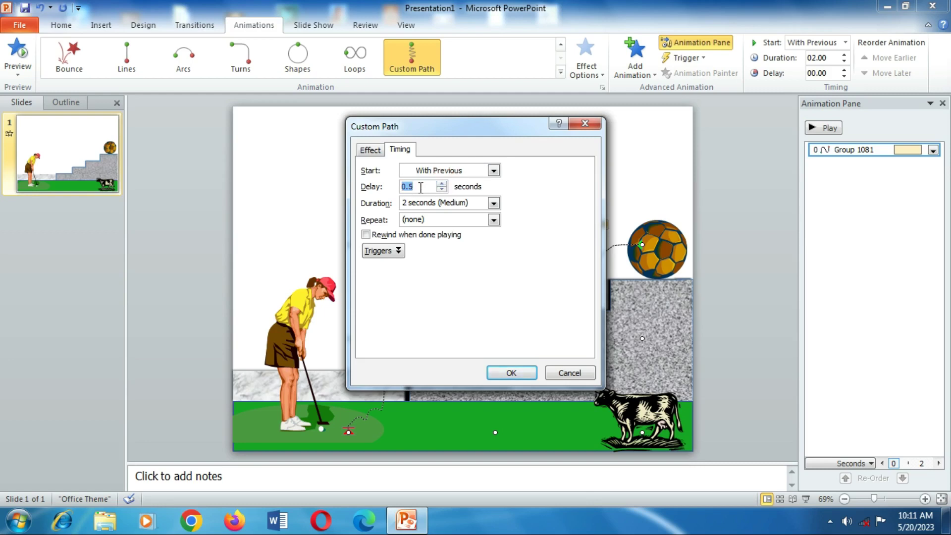
click(497, 203)
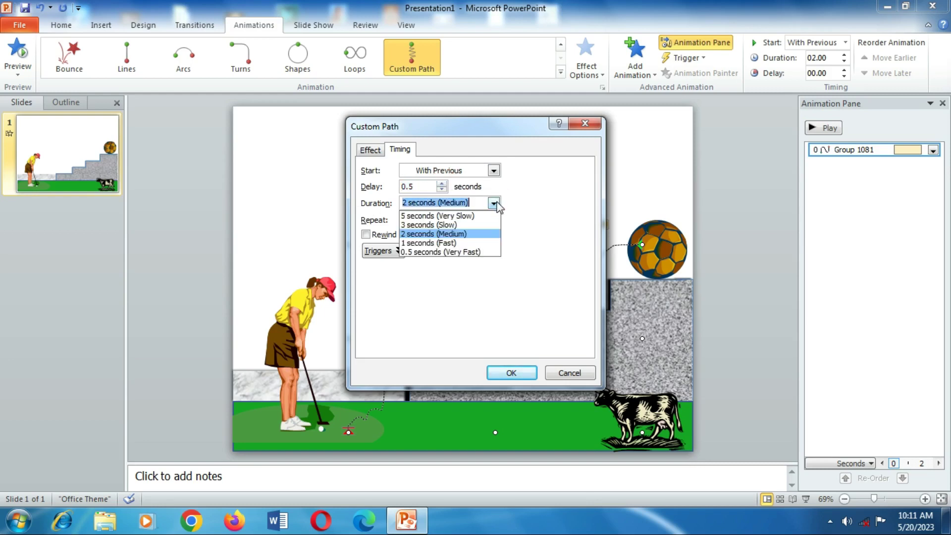
click(446, 225)
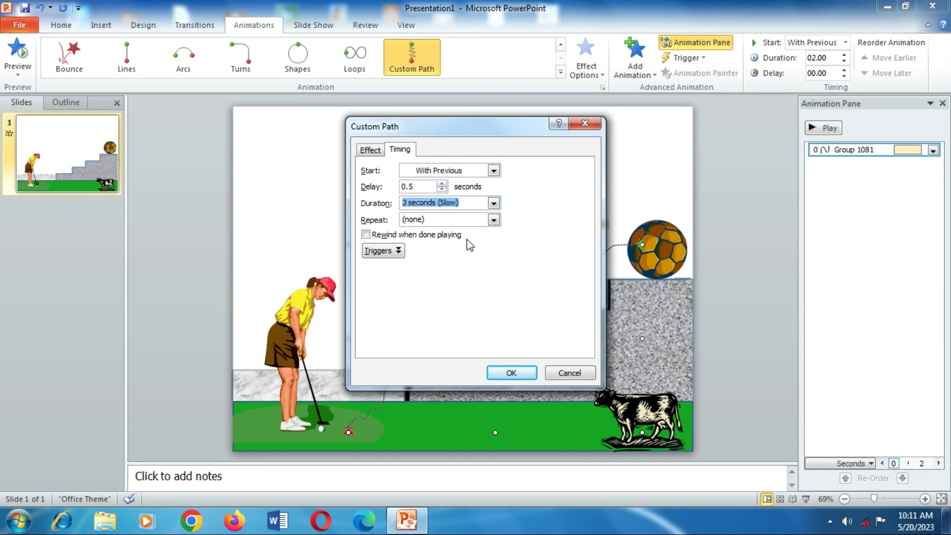
click(493, 220)
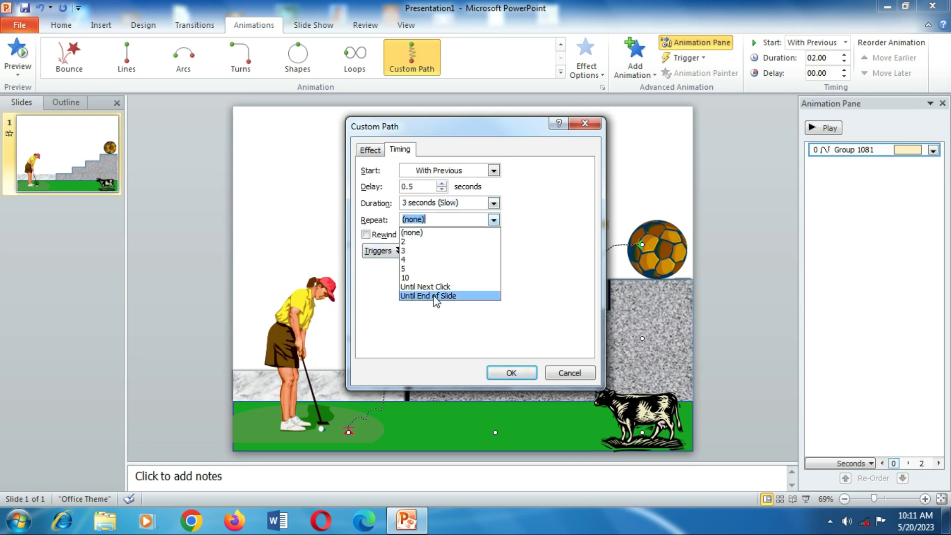
click(463, 296)
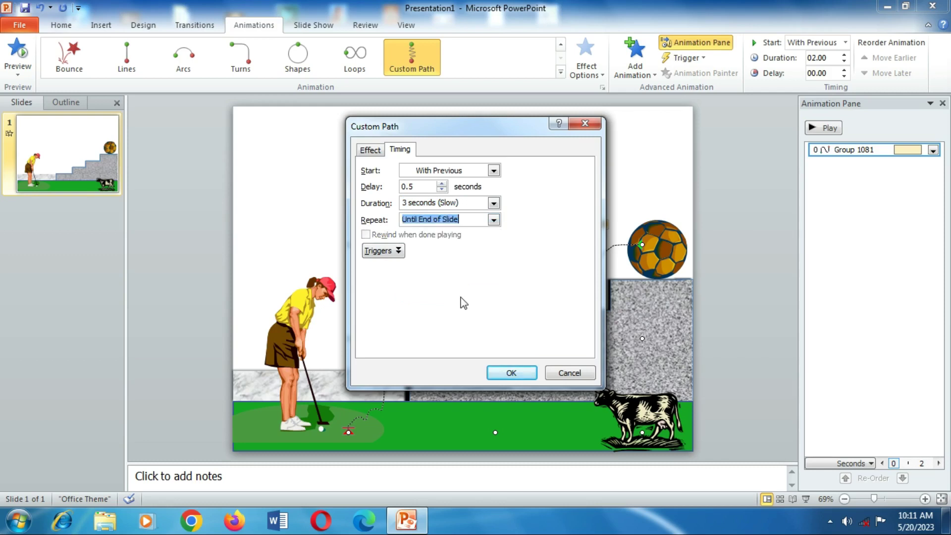
click(510, 374)
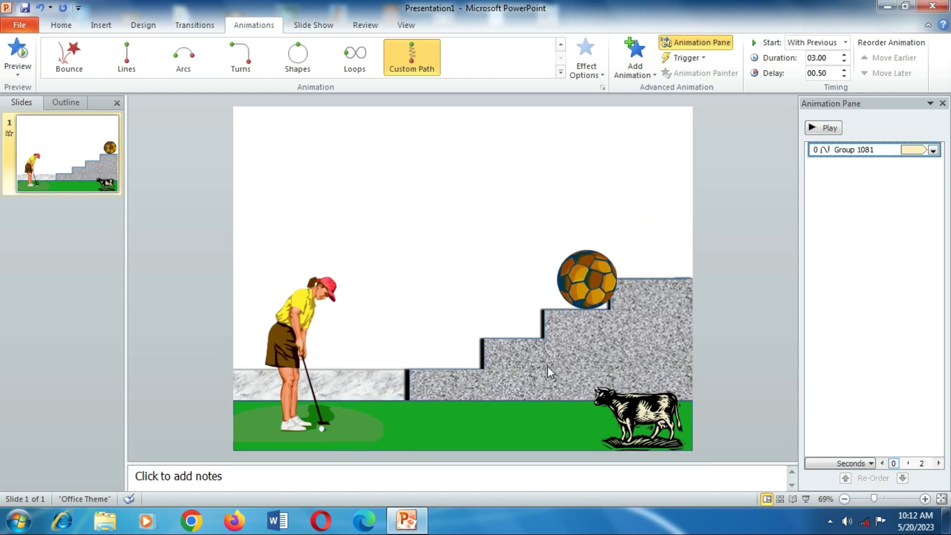
Nudge the ball's motion path down slightly and run the slide show to check it.
click(507, 299)
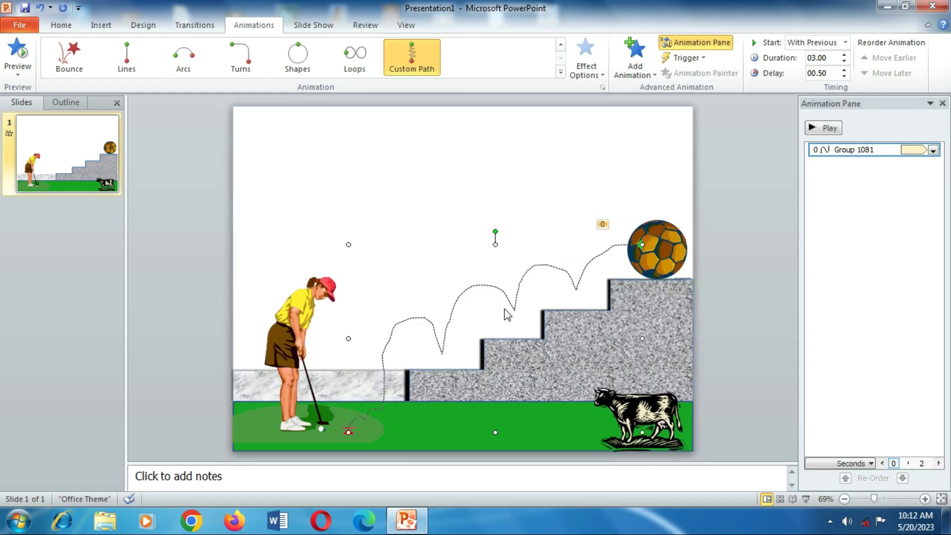
key(Down)
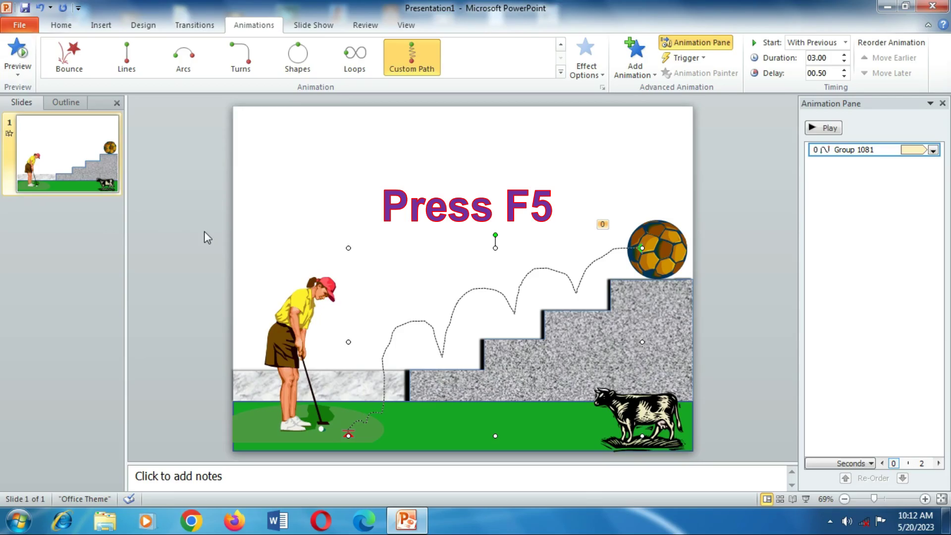
key(F5)
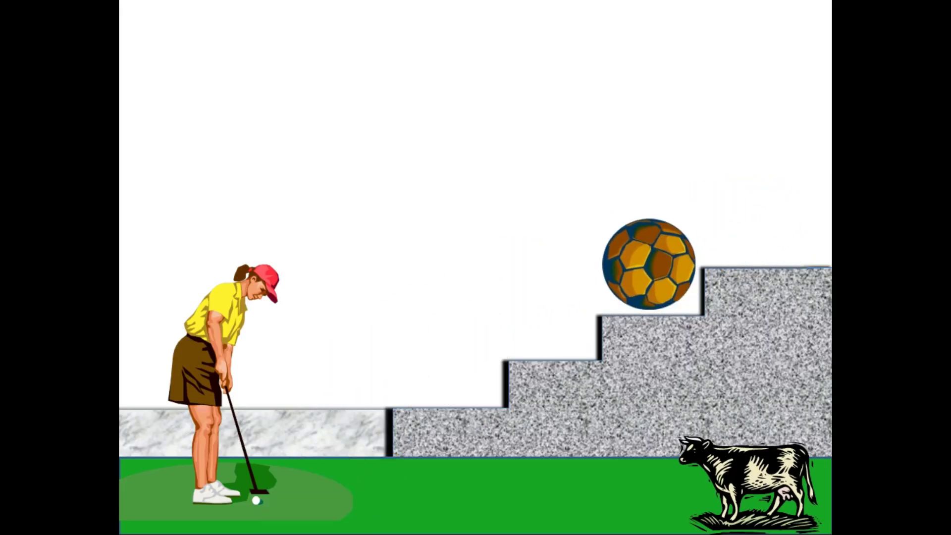
key(Escape)
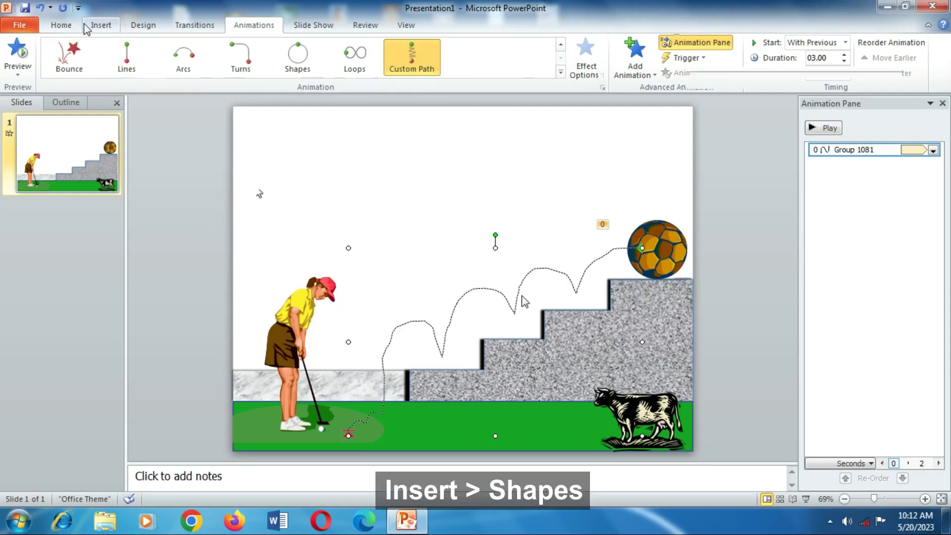
Draw a large rectangle over the upper slide area and open its full fill settings.
click(196, 76)
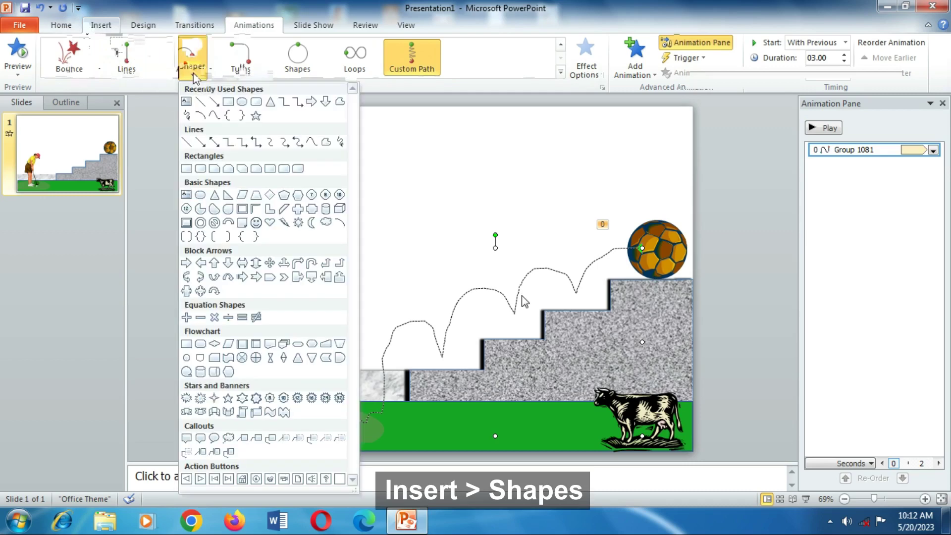
click(228, 103)
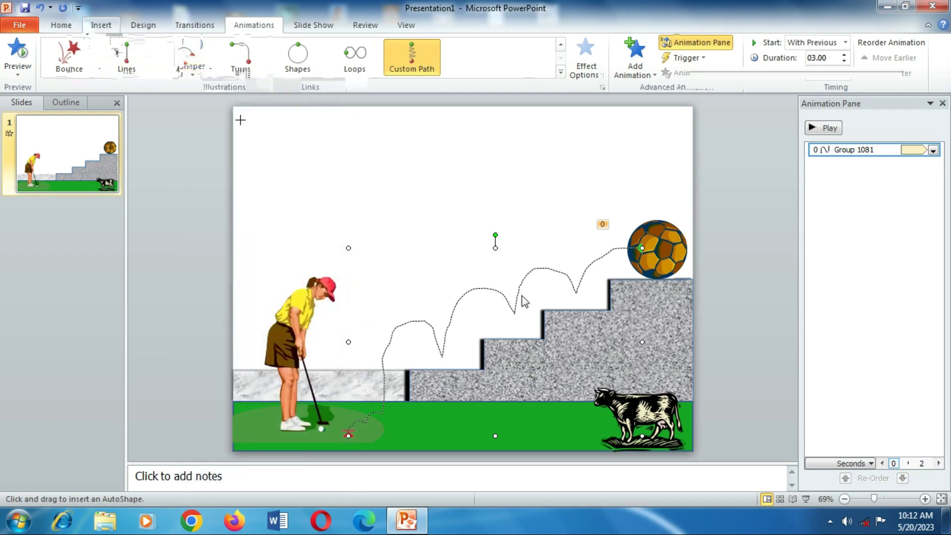
drag(232, 108, 693, 369)
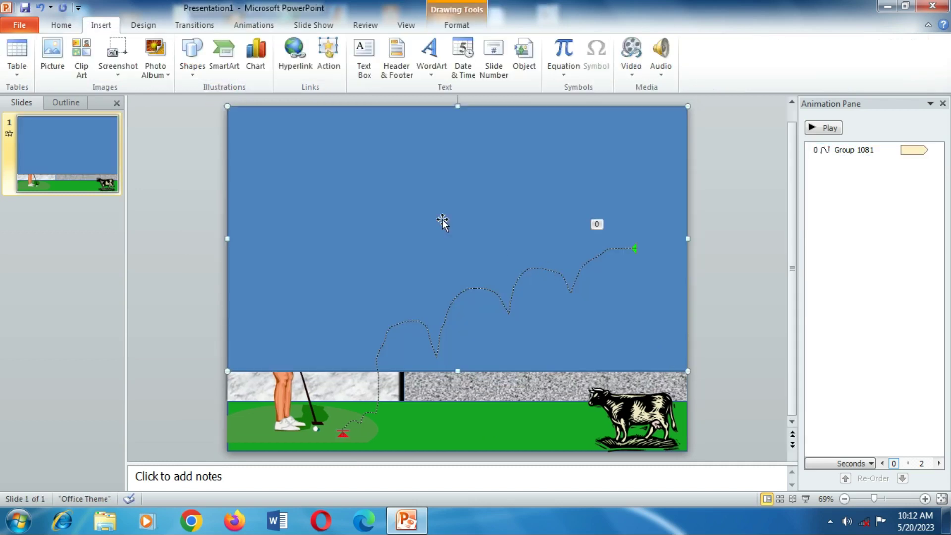
click(456, 24)
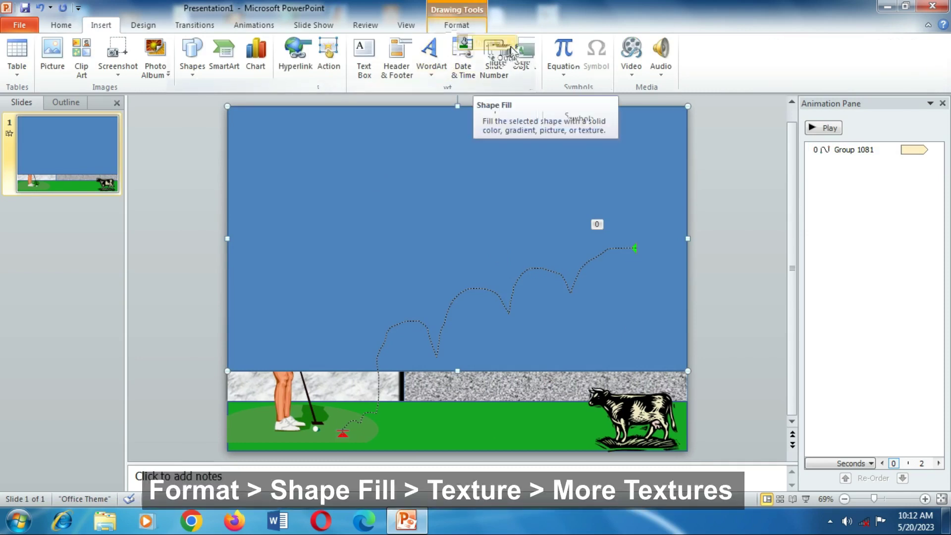
click(512, 42)
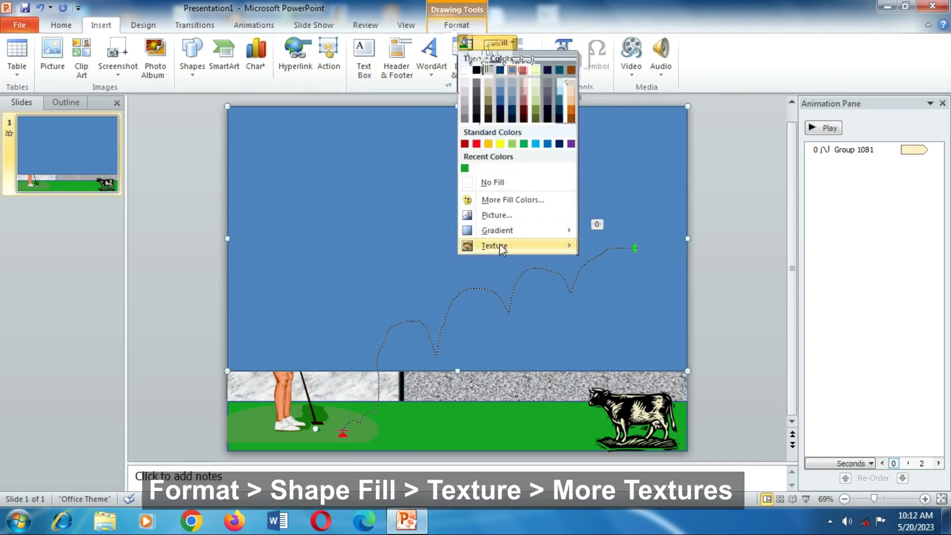
mouse_move(513, 245)
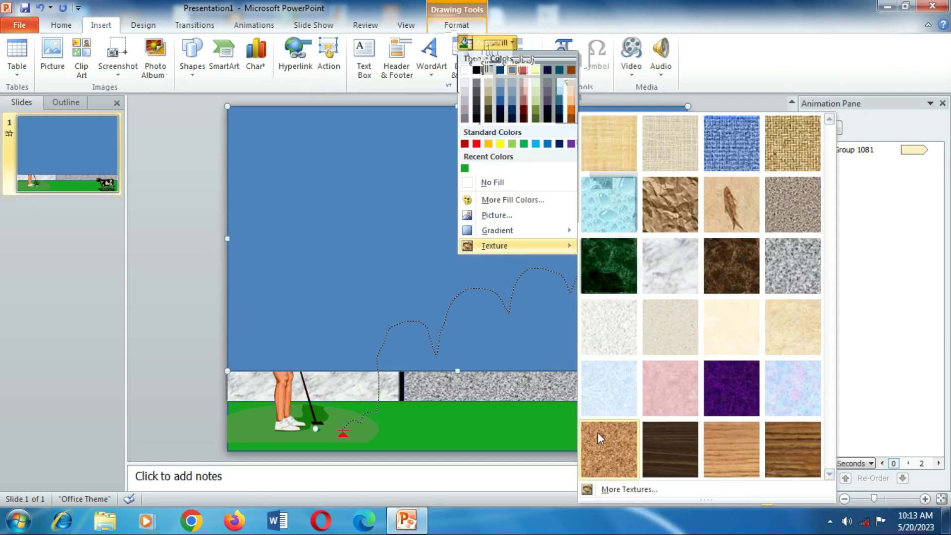
click(627, 491)
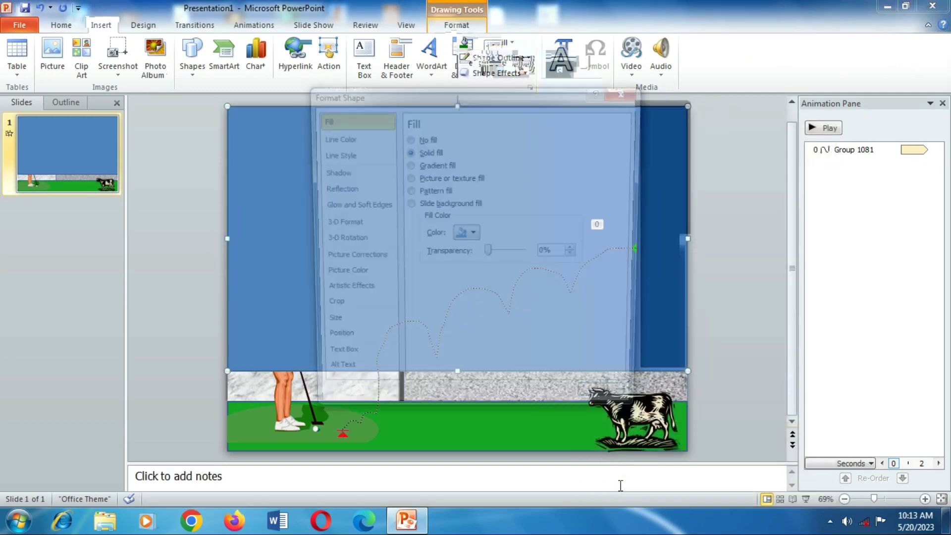
Fill the rectangle with a Horizontal brick pattern in Dark Red.
click(407, 191)
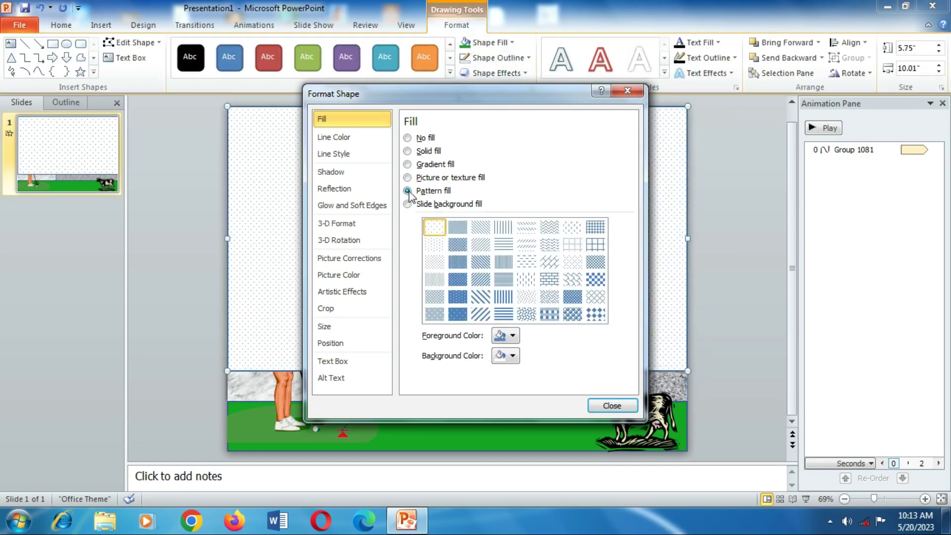
click(550, 281)
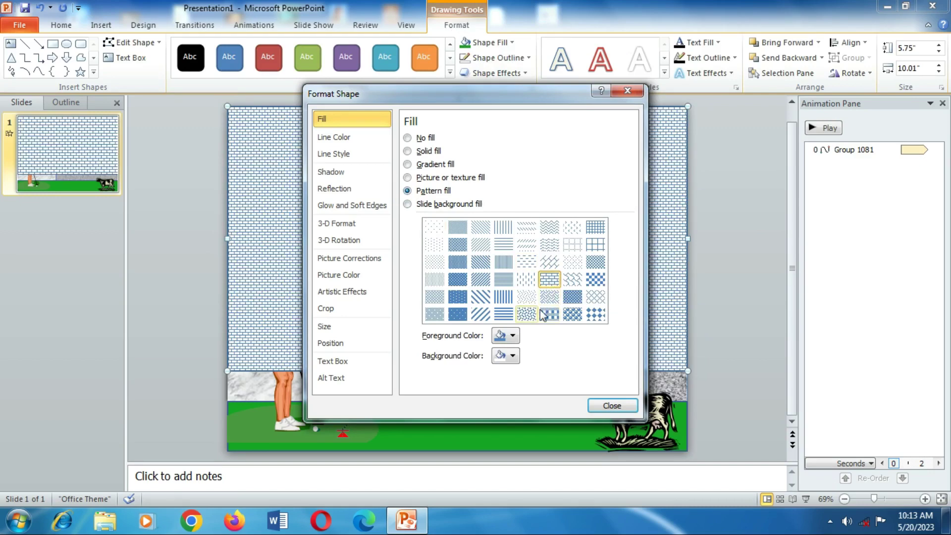
click(514, 337)
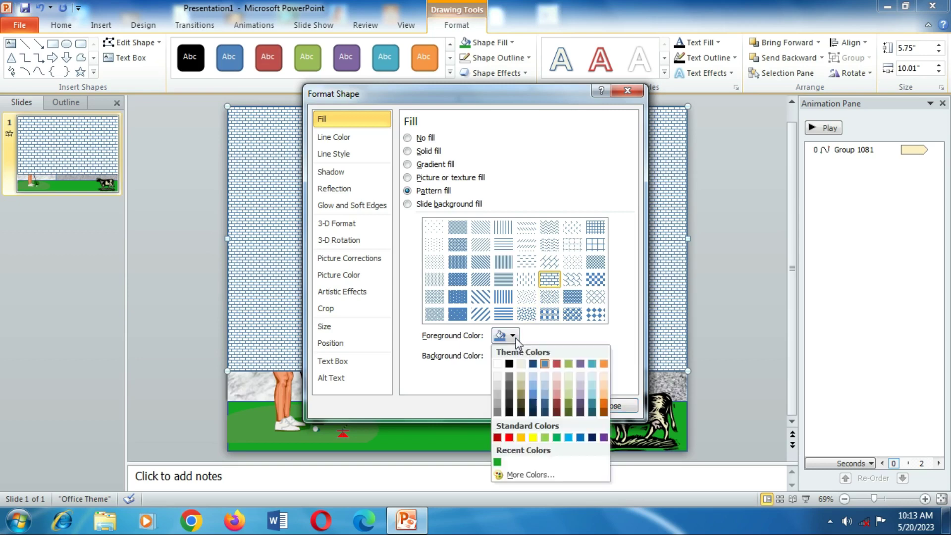
click(498, 437)
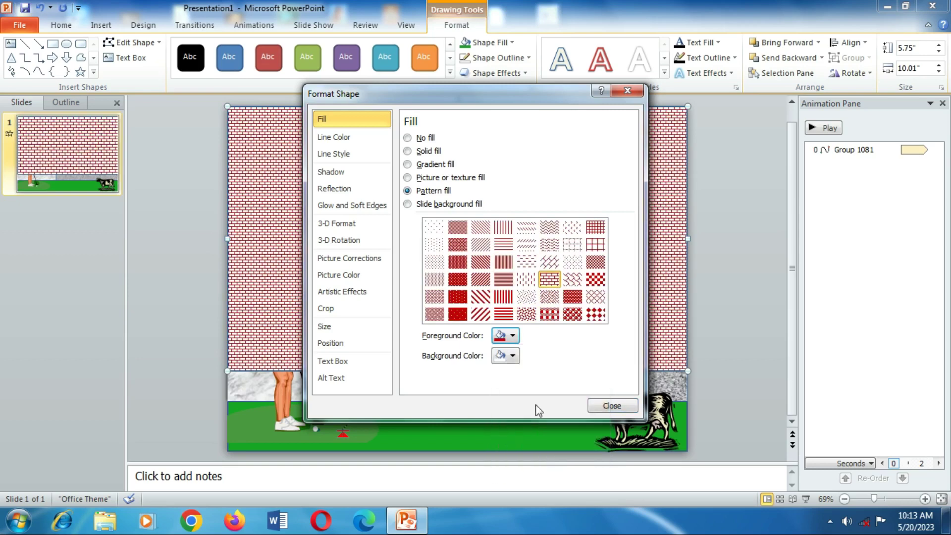
click(612, 406)
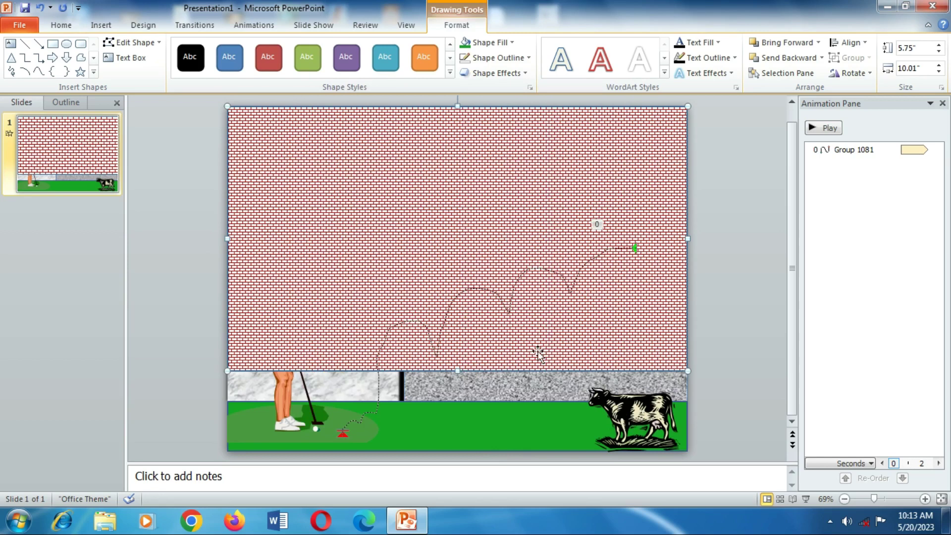
Send the brick rectangle behind the golfer, stairs and ball.
right_click(304, 302)
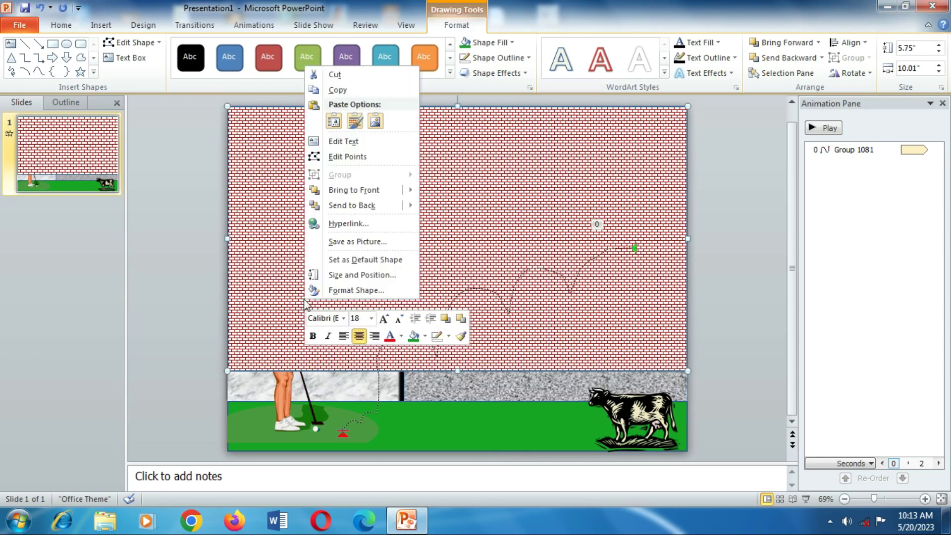
mouse_move(352, 205)
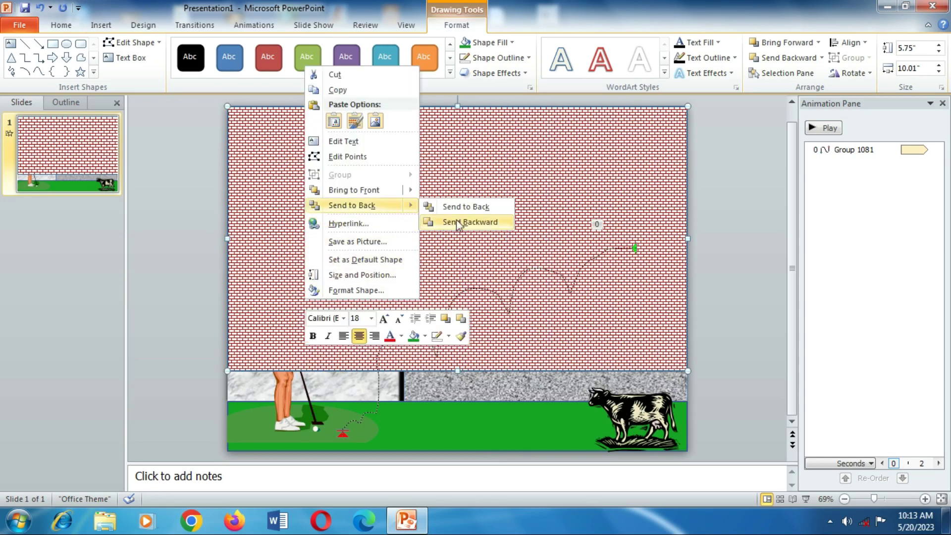
click(465, 206)
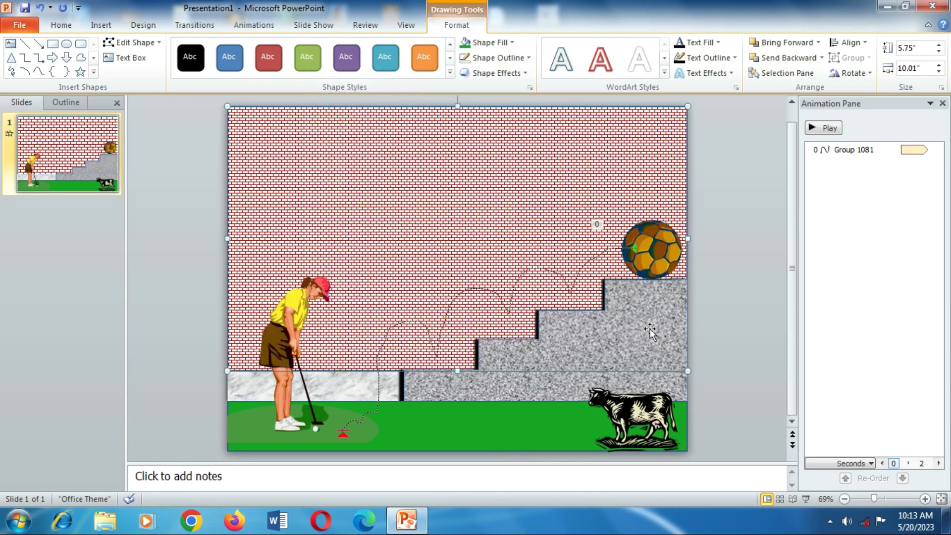
click(723, 337)
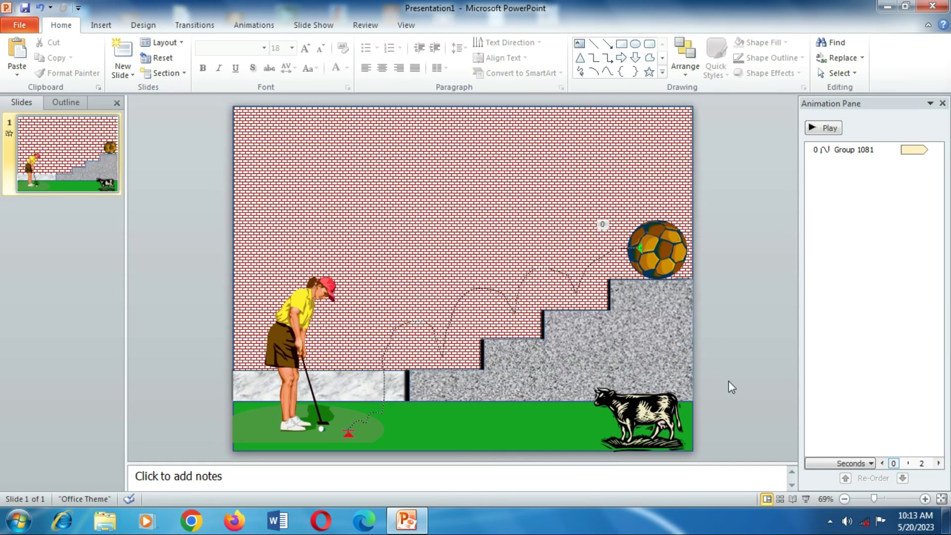
Close the Animation Pane, play the slide show, then select the soccer ball.
click(943, 103)
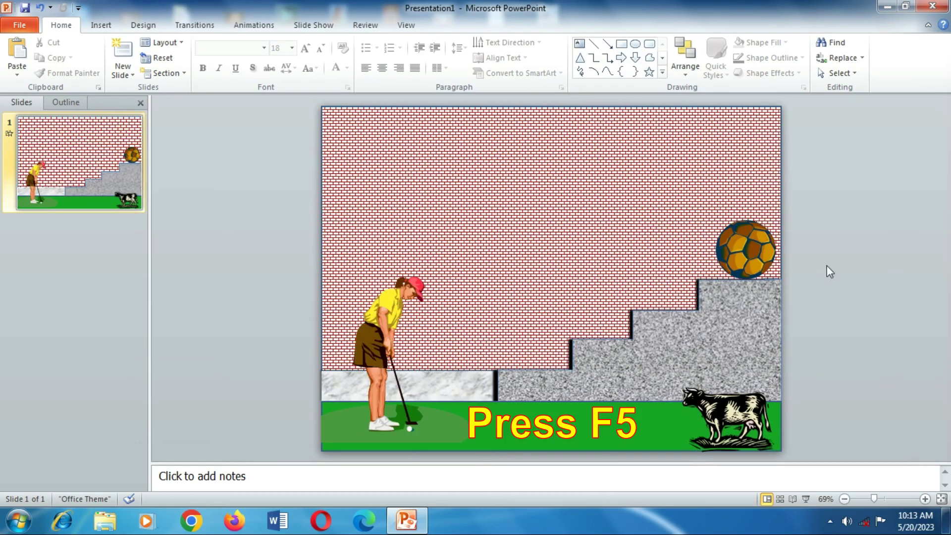
key(F5)
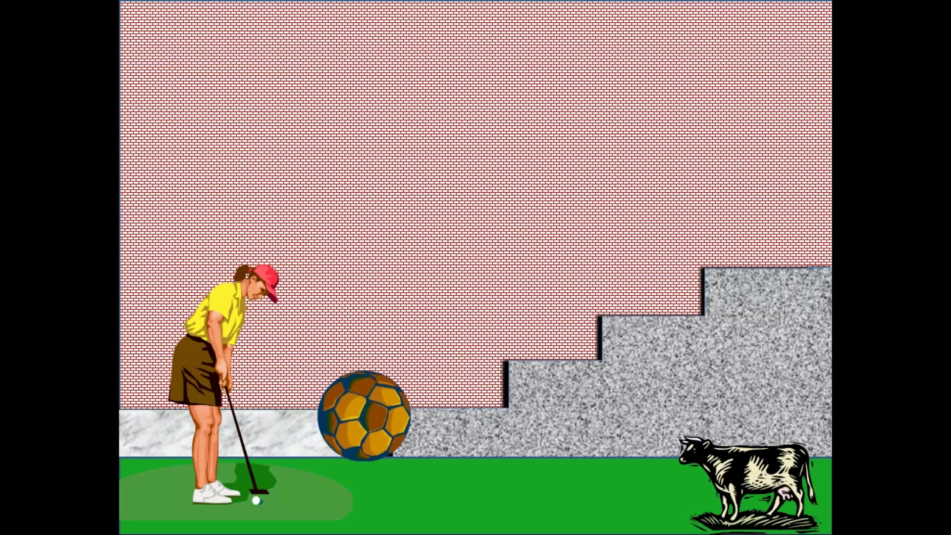
key(Escape)
click(739, 248)
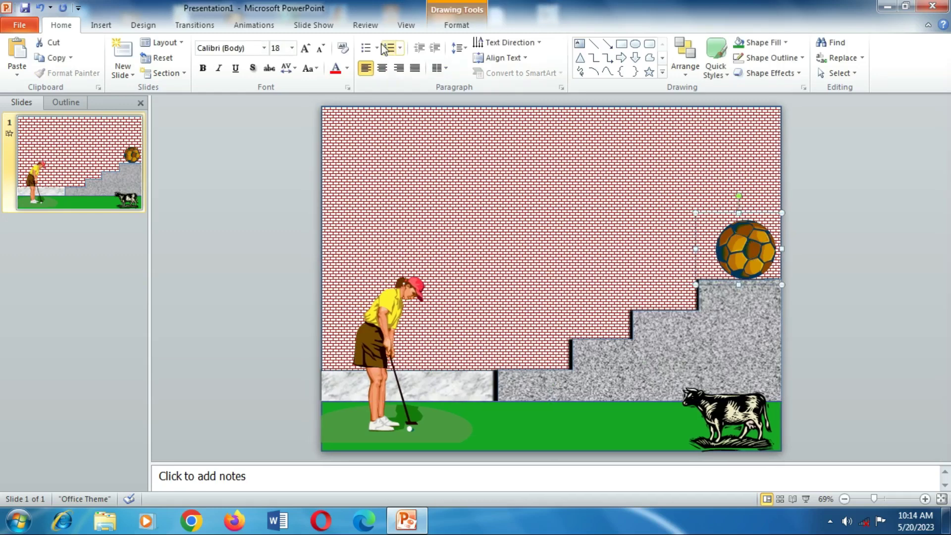
Edit the ball's motion path, raising two points near its lower end to reshape the bounces.
click(254, 25)
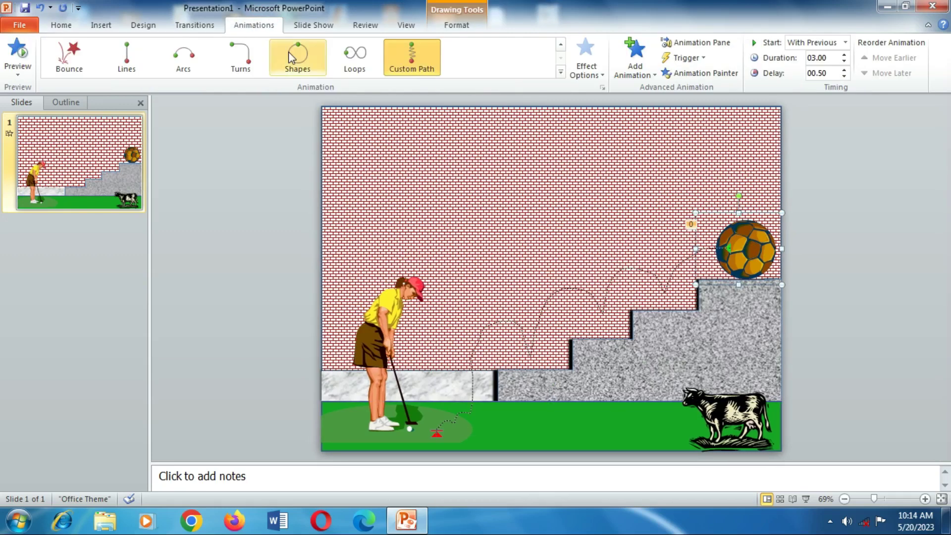
click(535, 358)
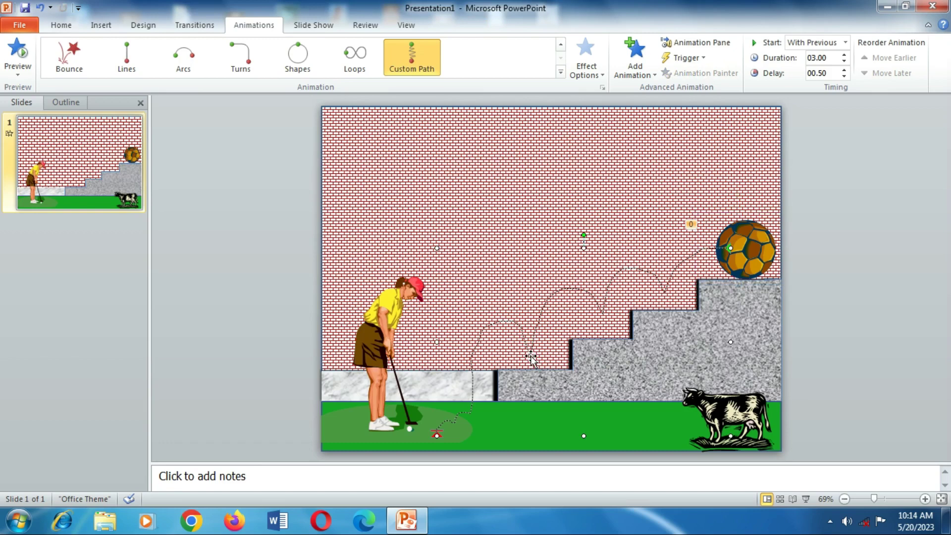
right_click(531, 356)
click(558, 363)
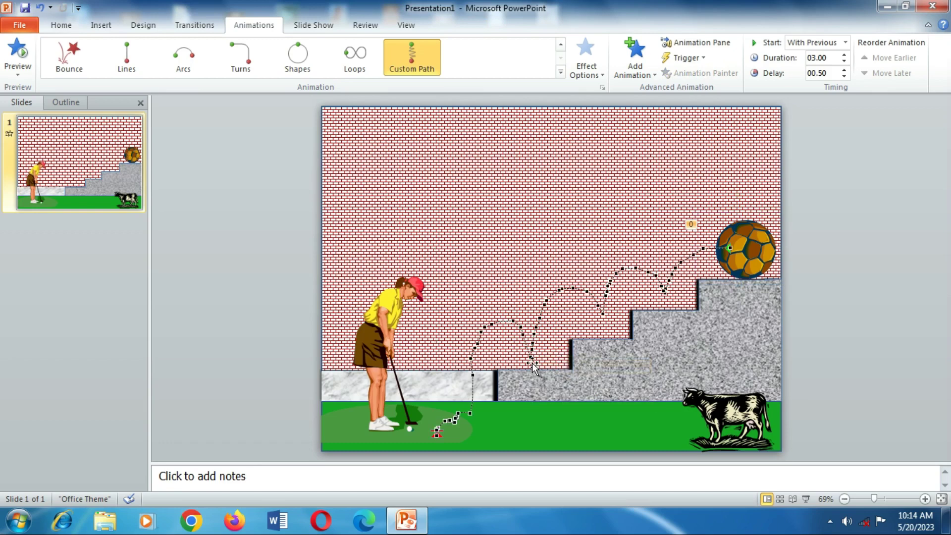
drag(531, 356, 532, 346)
drag(531, 347, 528, 334)
click(805, 366)
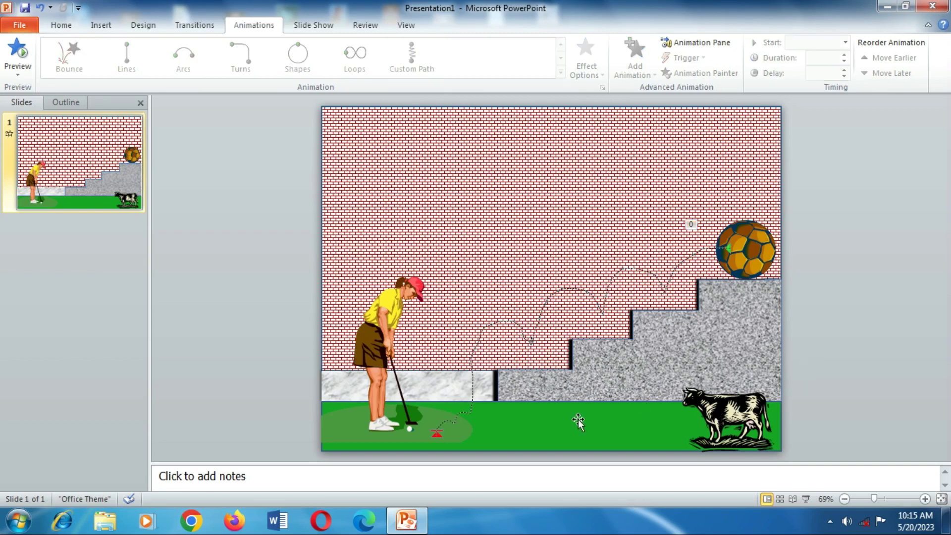
Preview the ball's bounce animation, then run the slide show full screen.
click(20, 48)
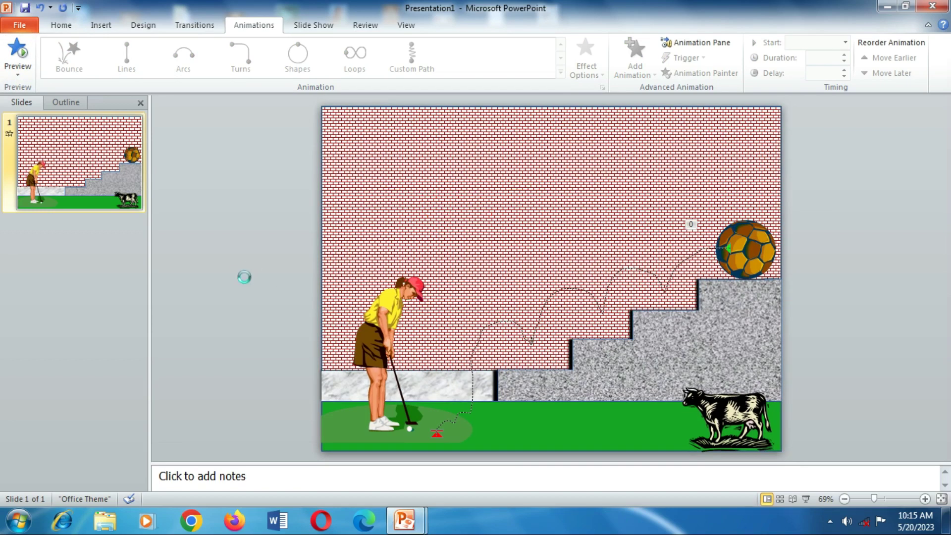
key(F5)
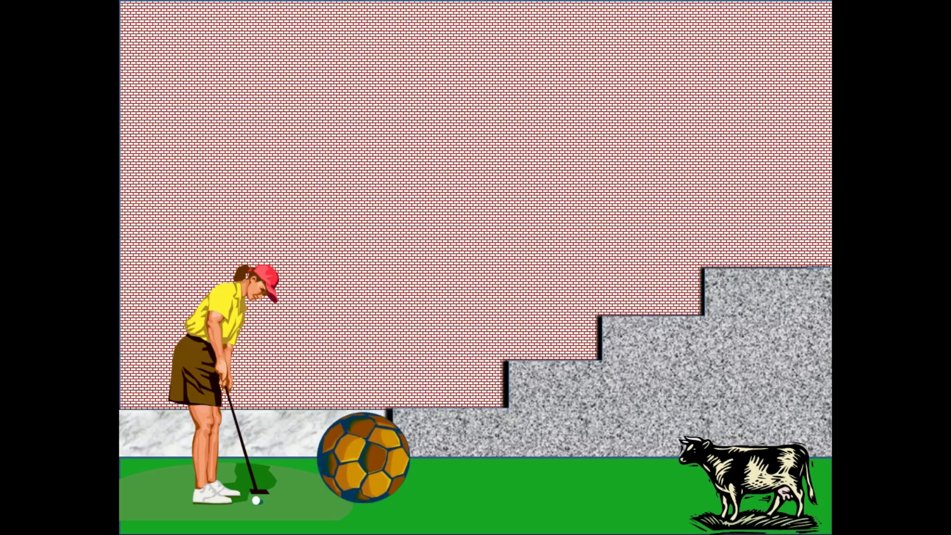